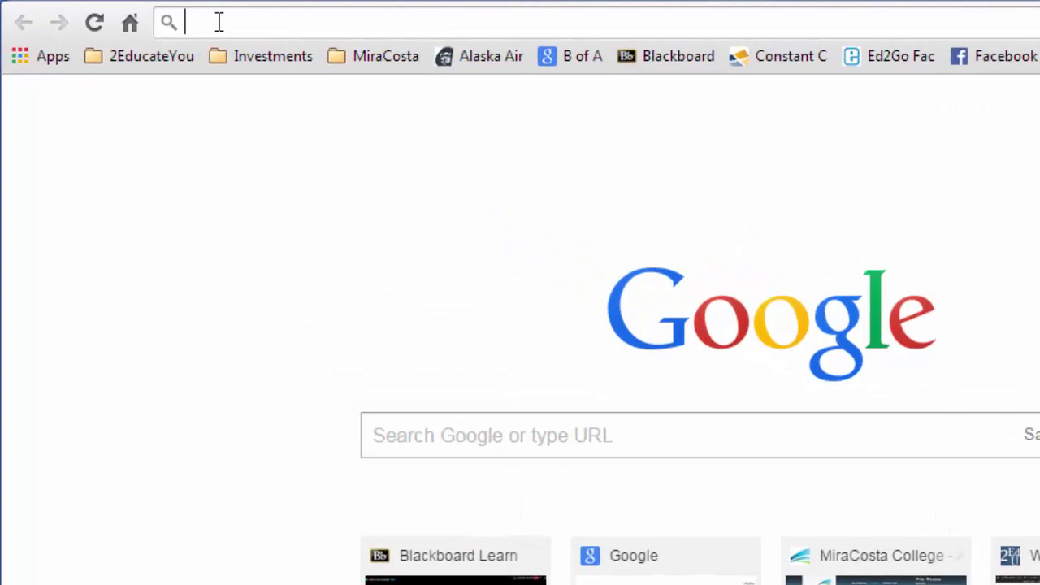
# Load maps.google.com, go back, then reopen Google Maps from the Google apps grid.
pyautogui.write('maps.google.com')
pyautogui.press('Return')
pyautogui.hotkey('alt', 'Left')
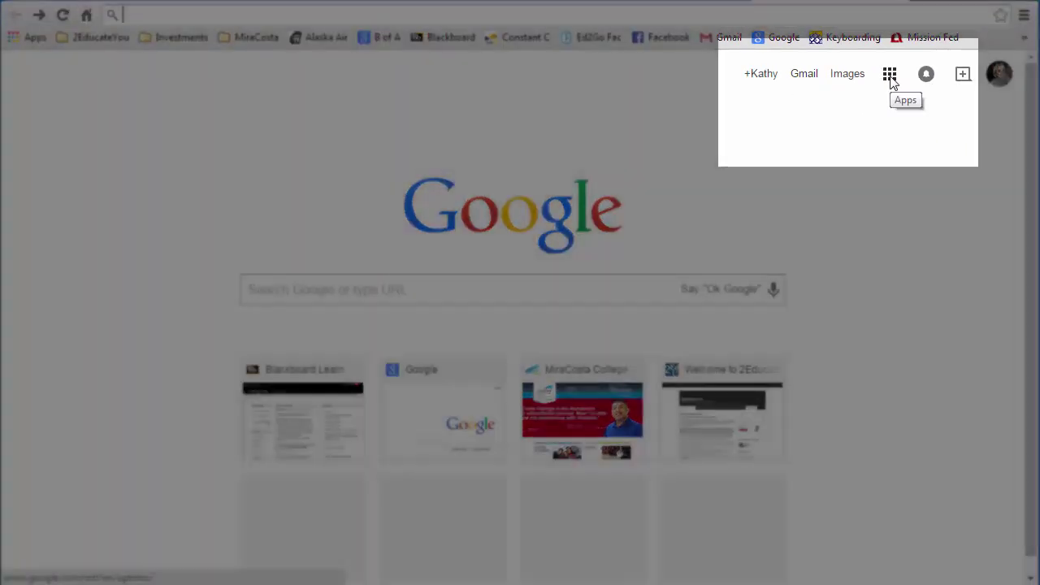
pyautogui.click(890, 75)
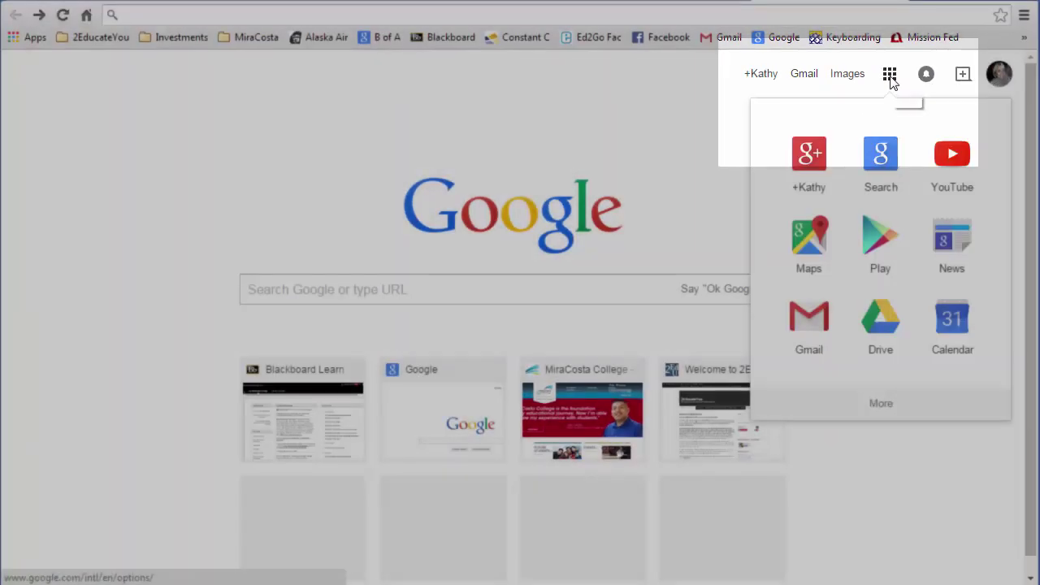
pyautogui.click(817, 234)
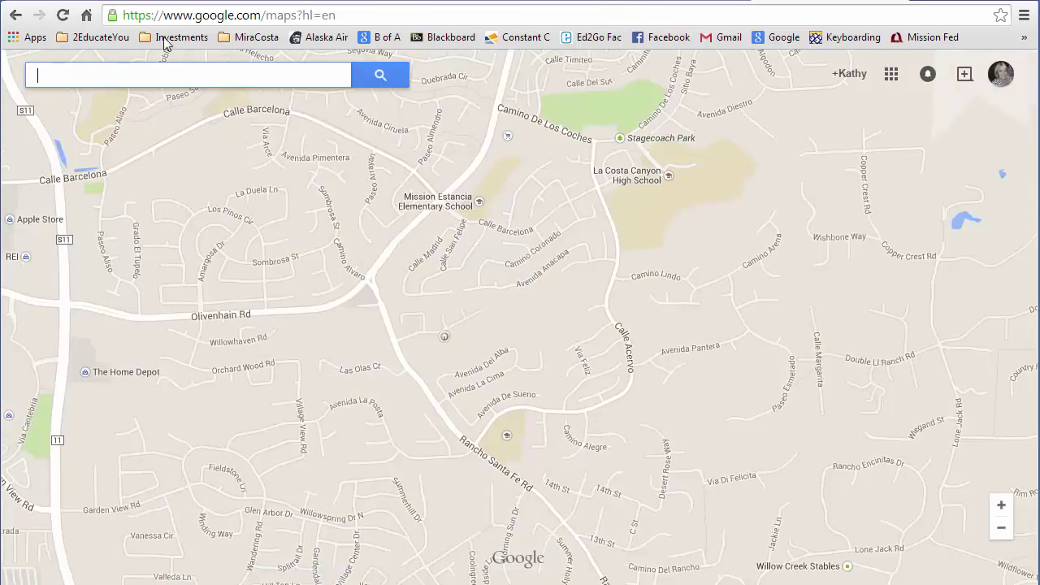
# Search Google for 'google maps' from the 'goo' suggestions and open the Google Maps result.
pyautogui.click(86, 15)
pyautogui.write('goo')
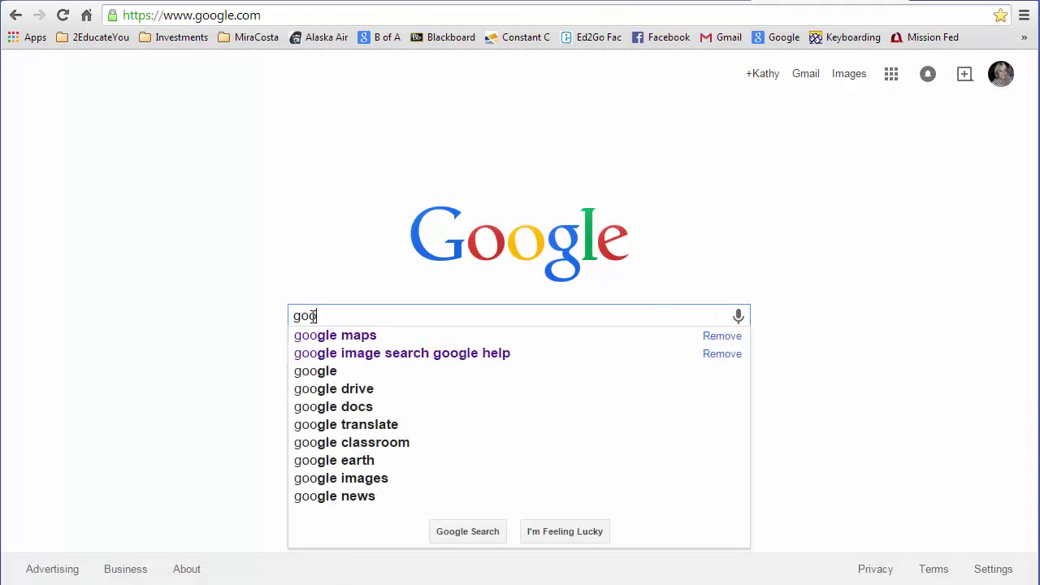
pyautogui.click(366, 334)
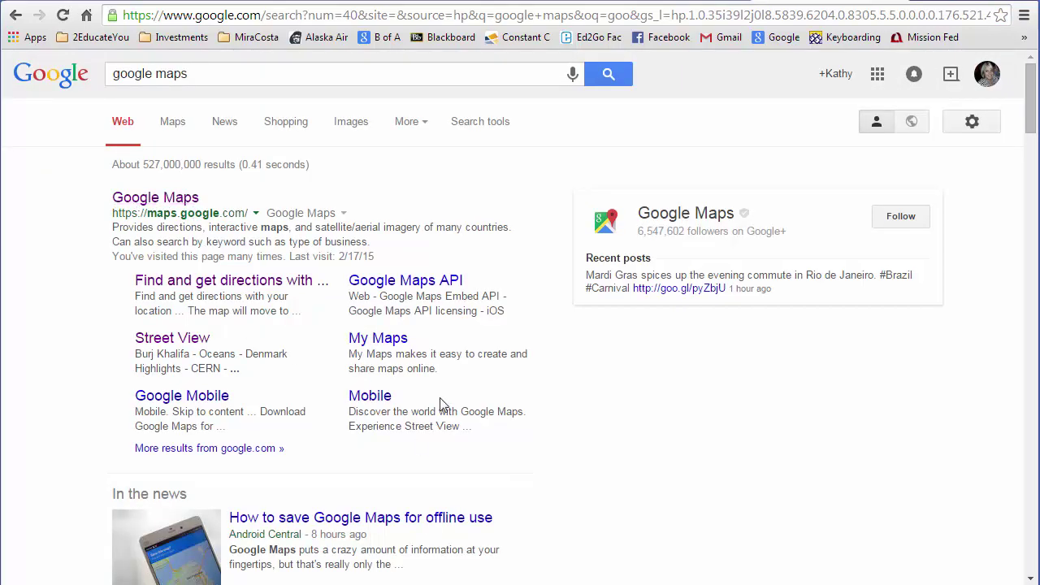
pyautogui.click(155, 203)
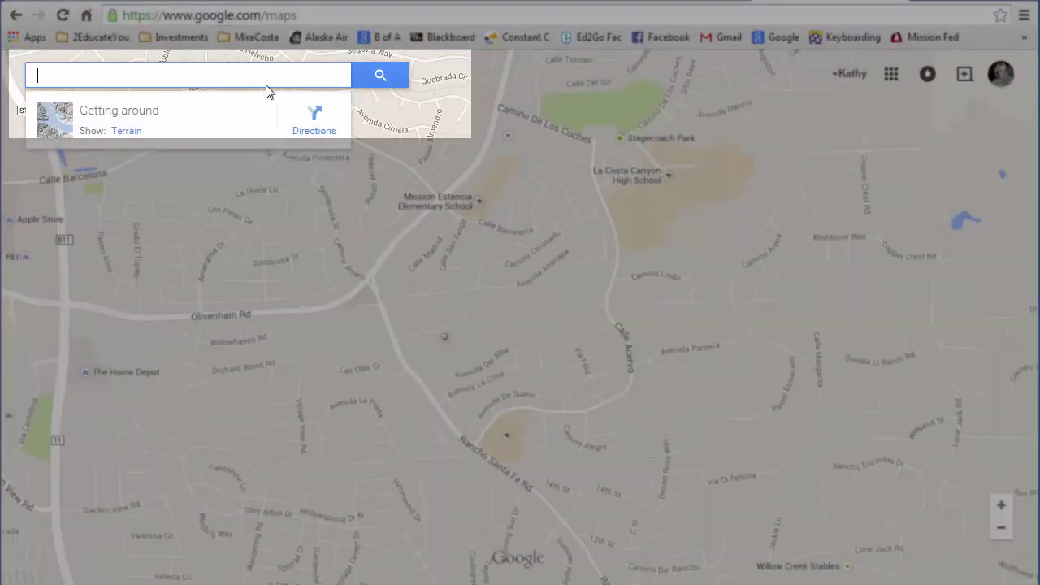
# Search 'Mira' and select MiraCosta College, Manchester Avenue, Cardiff, CA.
pyautogui.write('Mira')
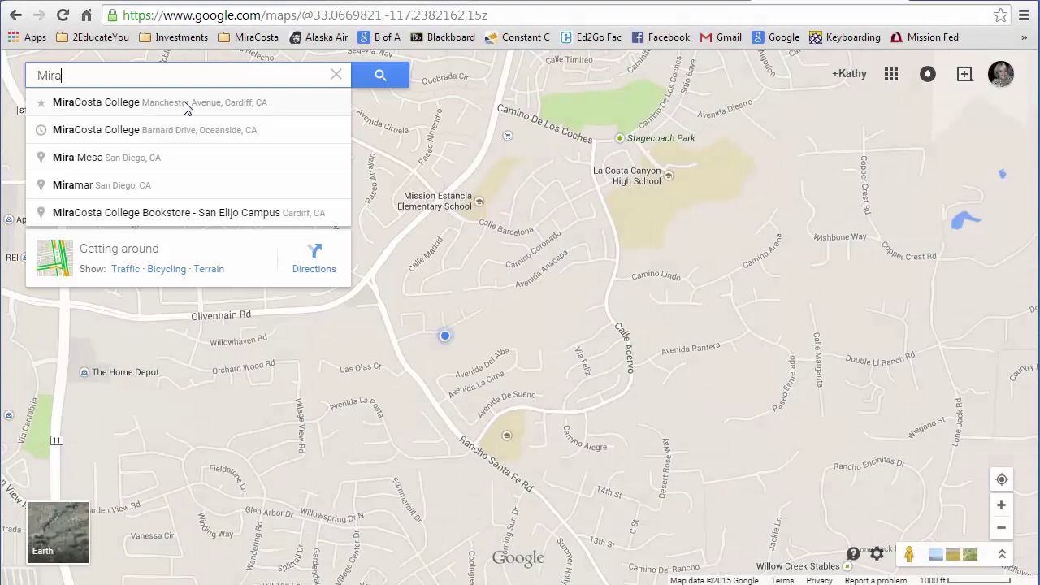
pyautogui.click(187, 103)
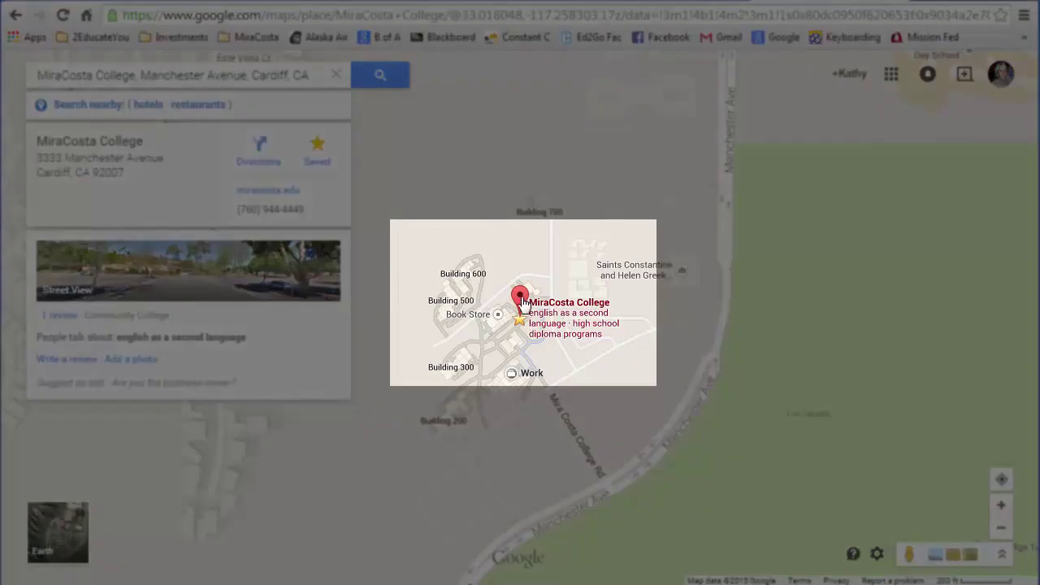
pyautogui.moveTo(559, 304)
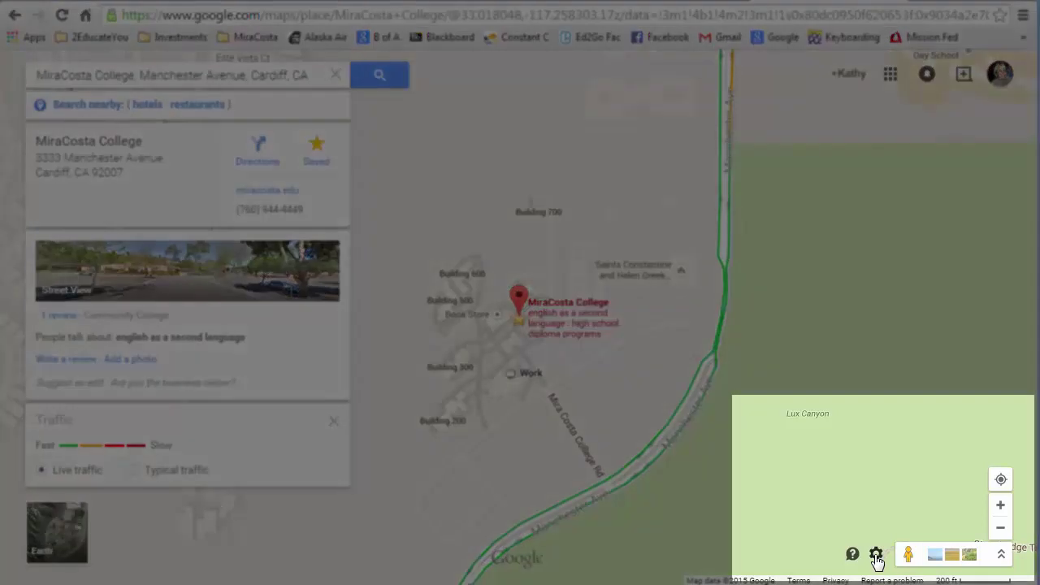
# Turn on Short URL in the map's Share or embed options and copy the link.
pyautogui.click(876, 556)
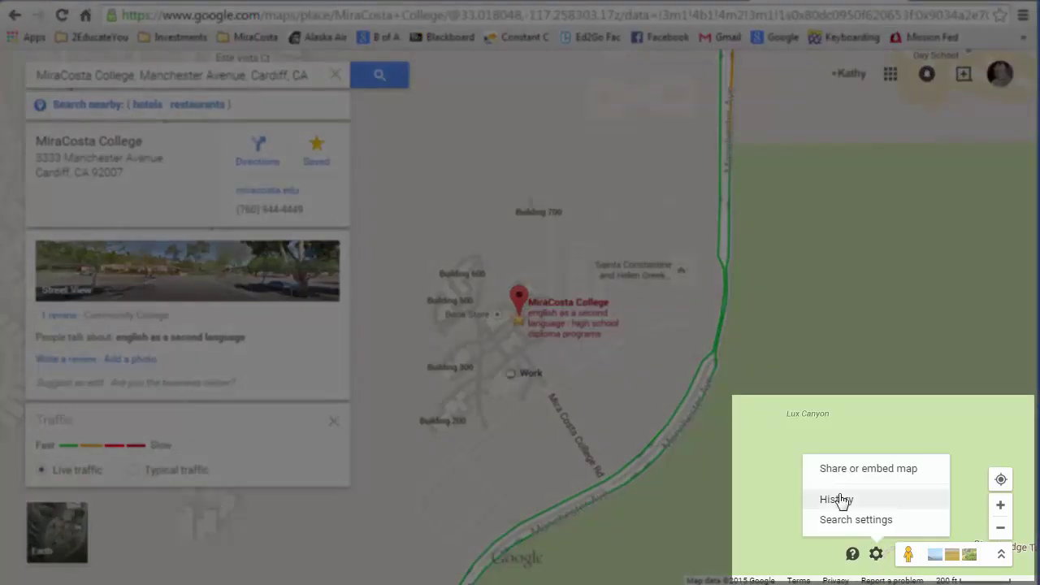
pyautogui.click(874, 477)
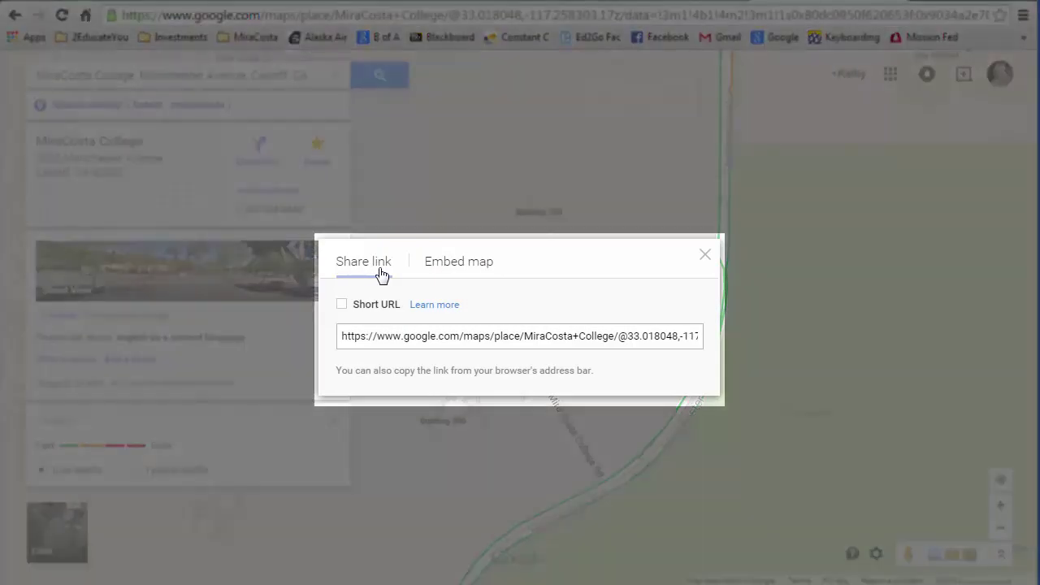
pyautogui.click(341, 307)
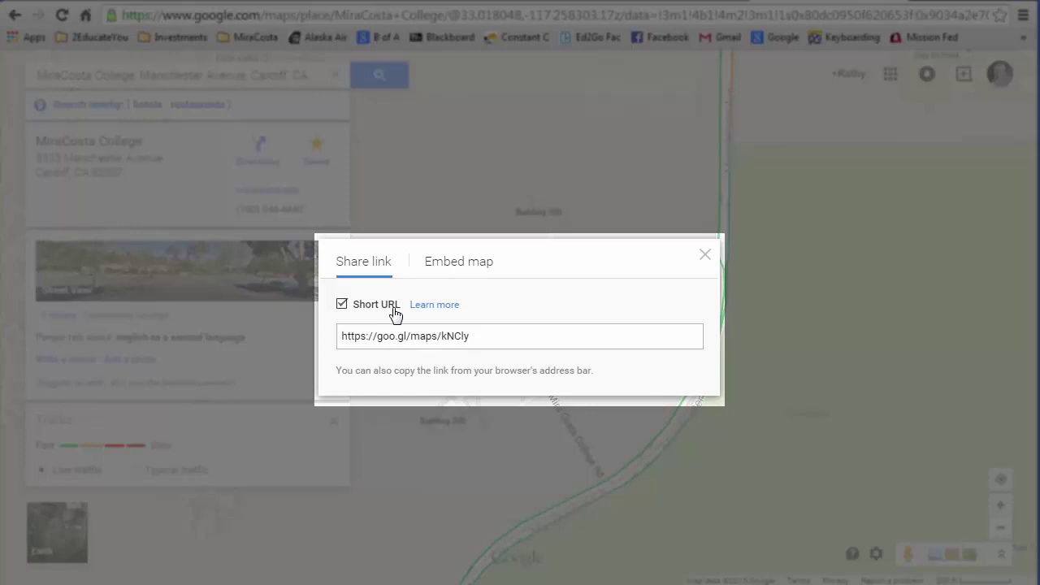
pyautogui.click(509, 336)
pyautogui.moveTo(508, 336); pyautogui.dragTo(344, 320)
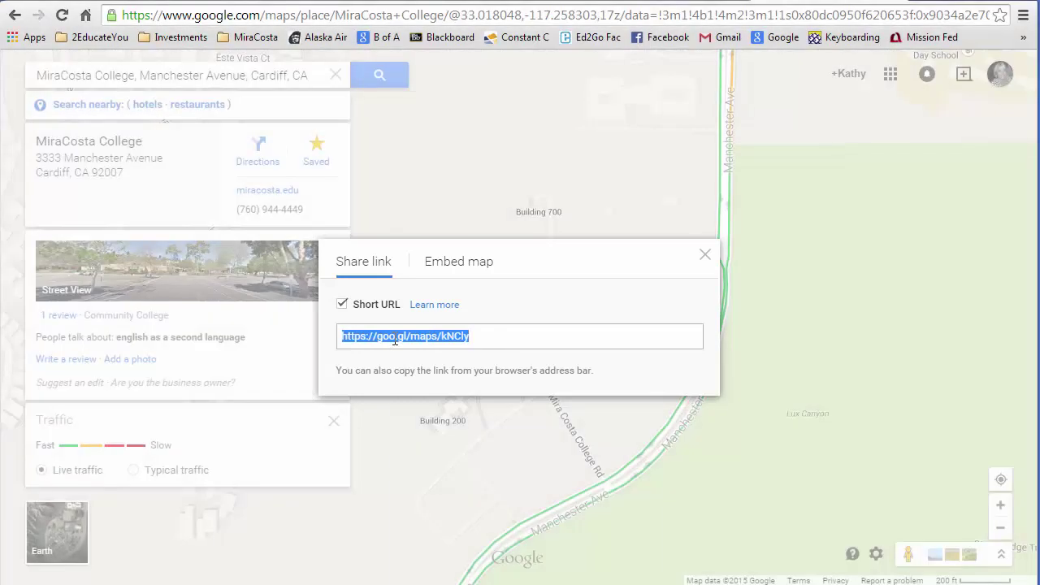
pyautogui.rightClick(395, 342)
pyautogui.click(424, 411)
# Select the iframe code under Embed map, return to Share link, and close the window.
pyautogui.click(475, 269)
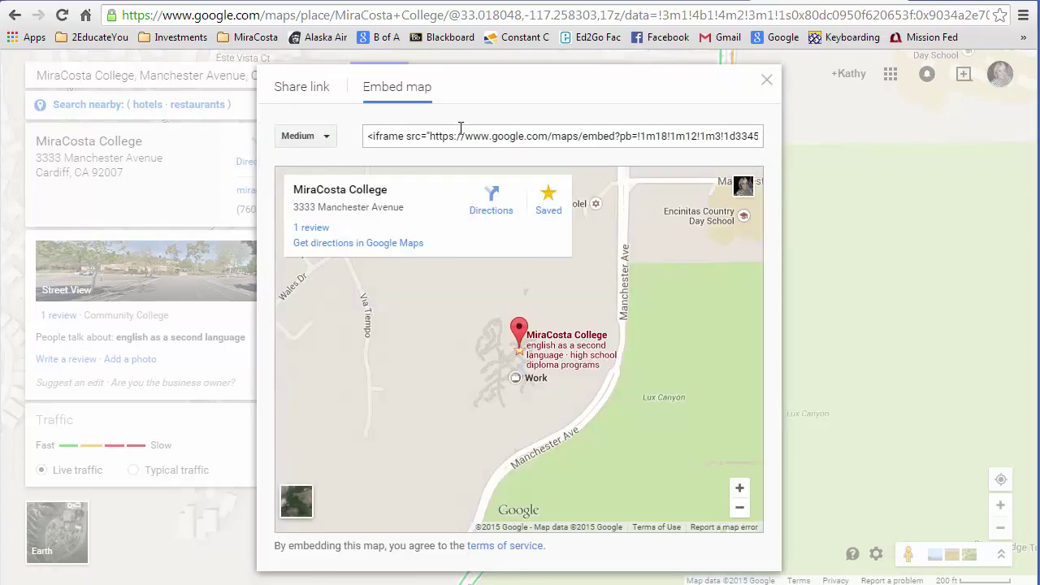
pyautogui.click(462, 136)
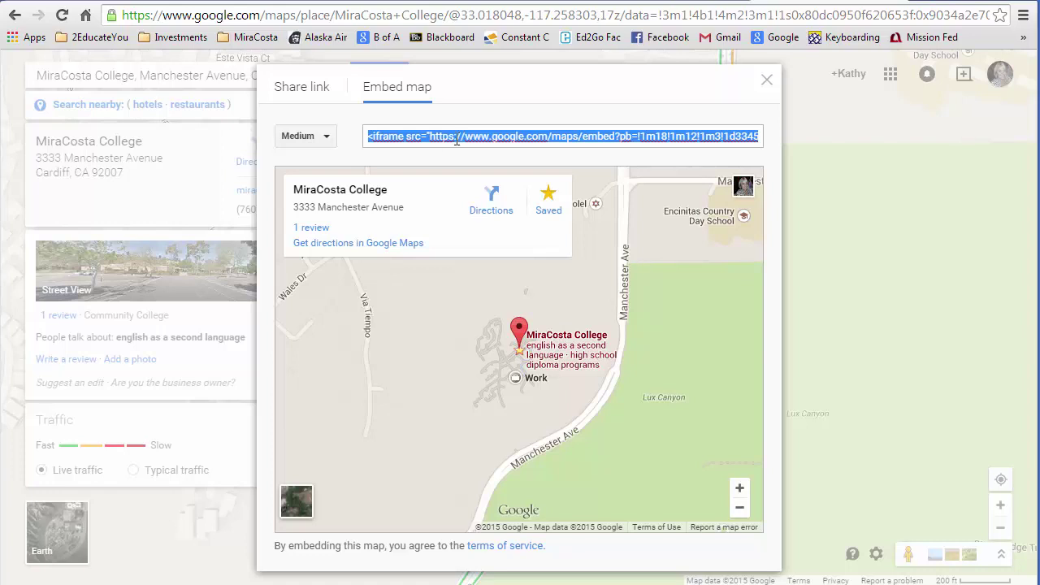
pyautogui.click(430, 101)
pyautogui.click(311, 97)
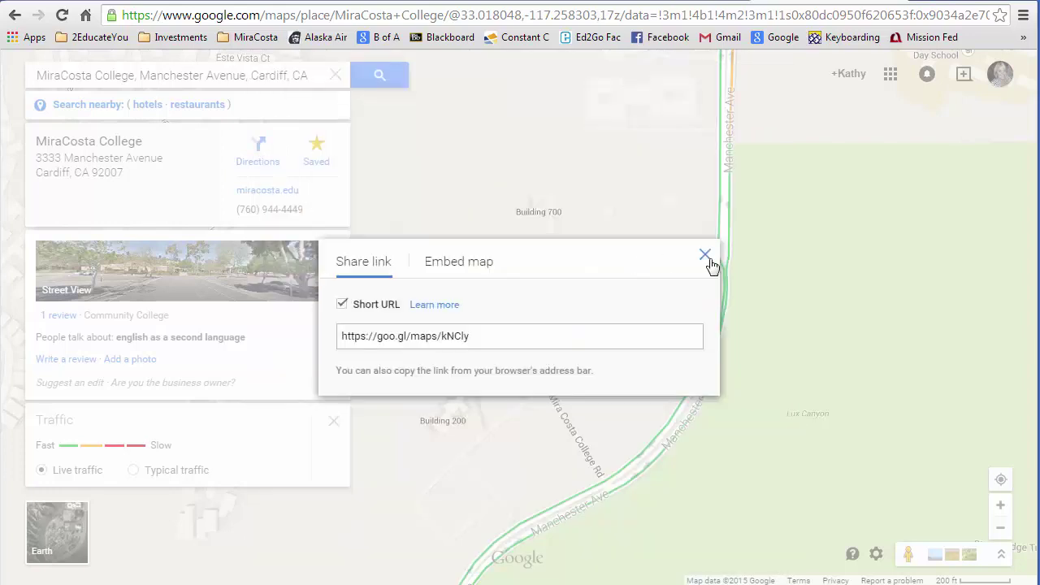
pyautogui.click(706, 257)
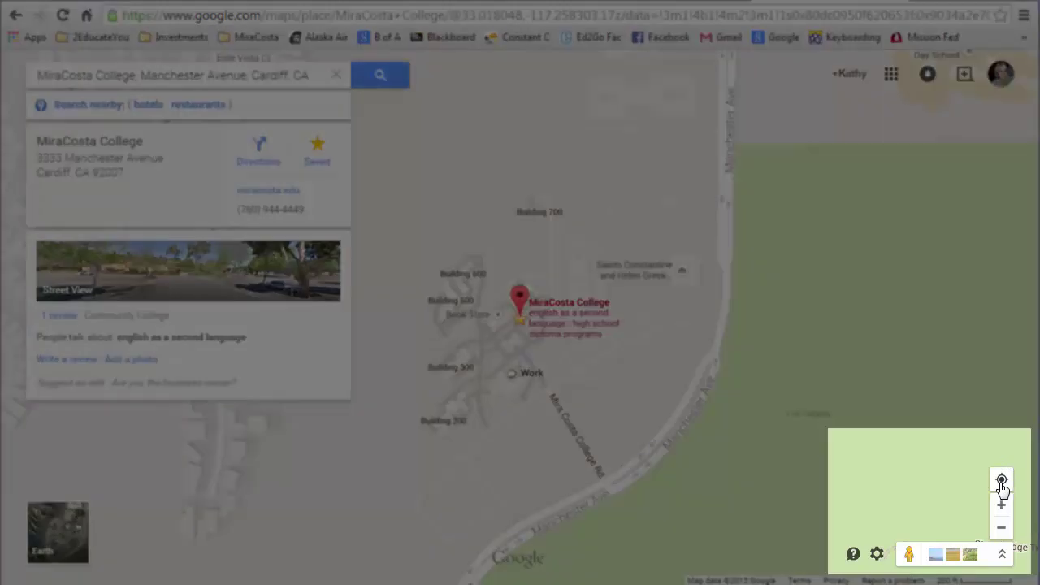
# Zoom in one level on the campus and back out, using the zoom buttons and plus key.
pyautogui.moveTo(1003, 485)
pyautogui.click(1005, 507)
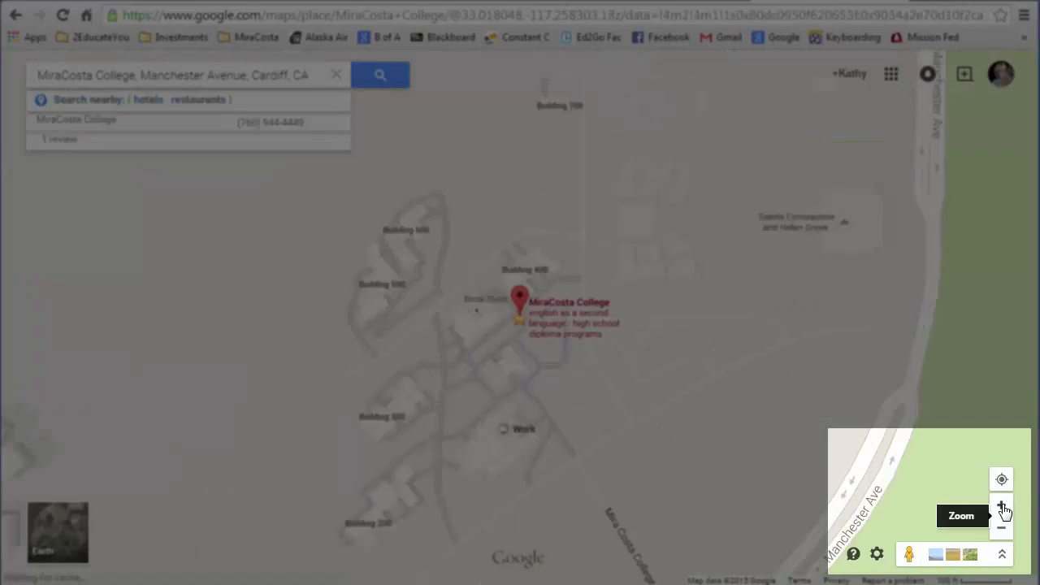
pyautogui.click(1002, 533)
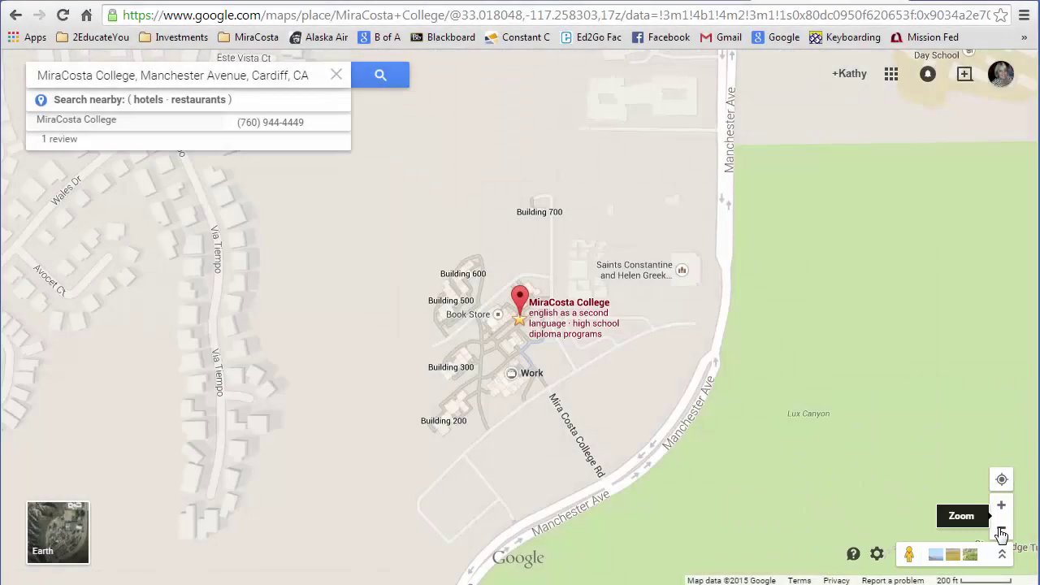
pyautogui.press('+')
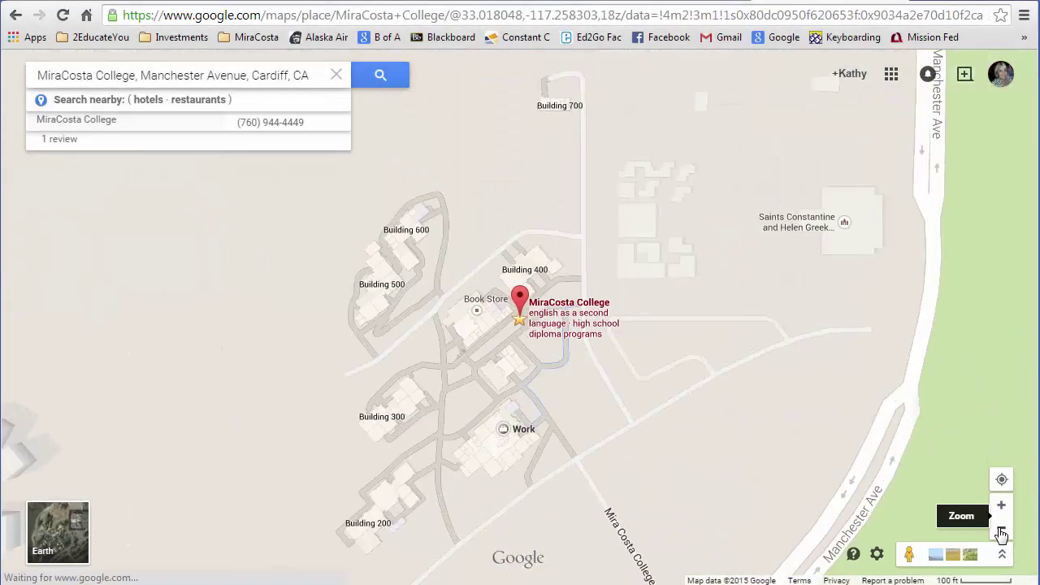
pyautogui.click(1003, 533)
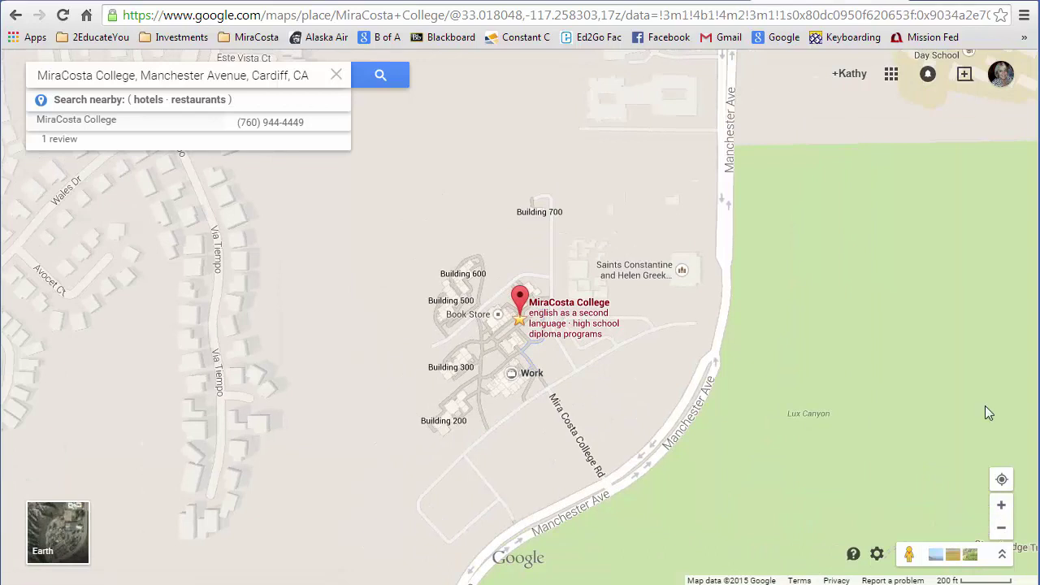
# Pan and zoom out northeast of campus, then open the Natural Trails park details.
pyautogui.moveTo(372, 211)
pyautogui.mouseDown()
pyautogui.moveTo(374, 252)
pyautogui.moveTo(660, 343)
pyautogui.mouseUp()
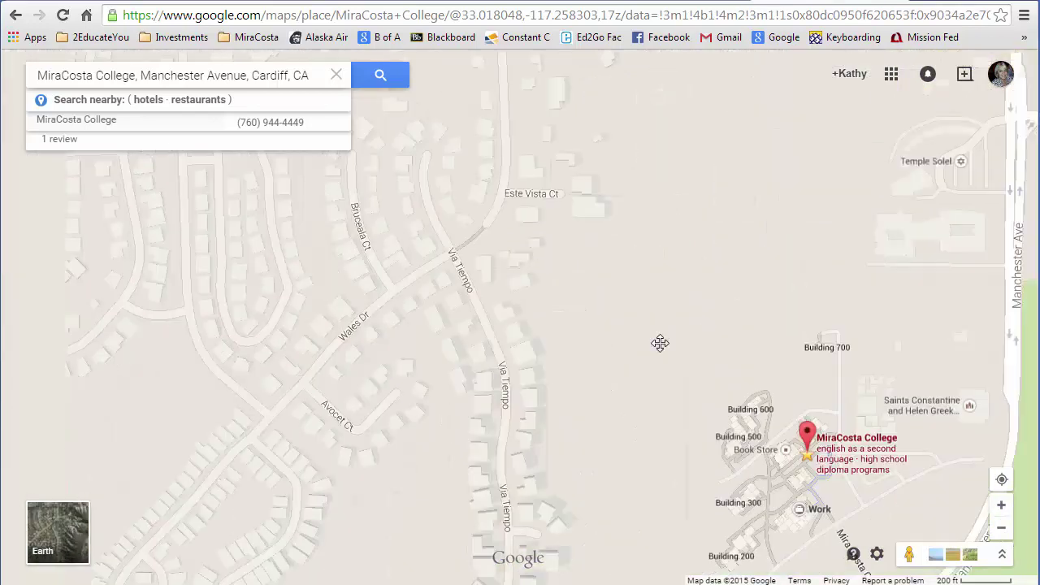
pyautogui.scroll(-1, 660, 343)
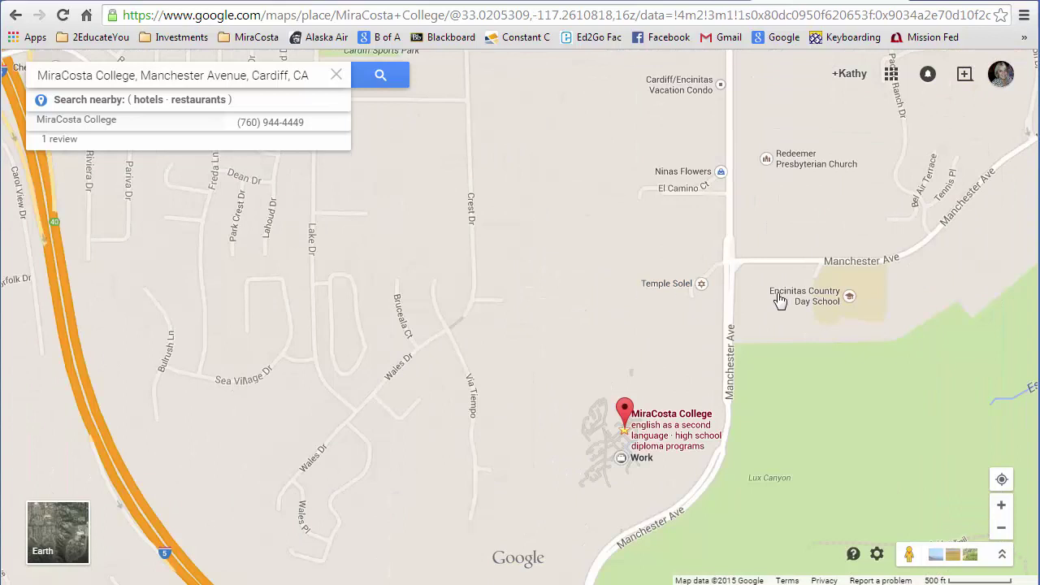
pyautogui.moveTo(849, 299)
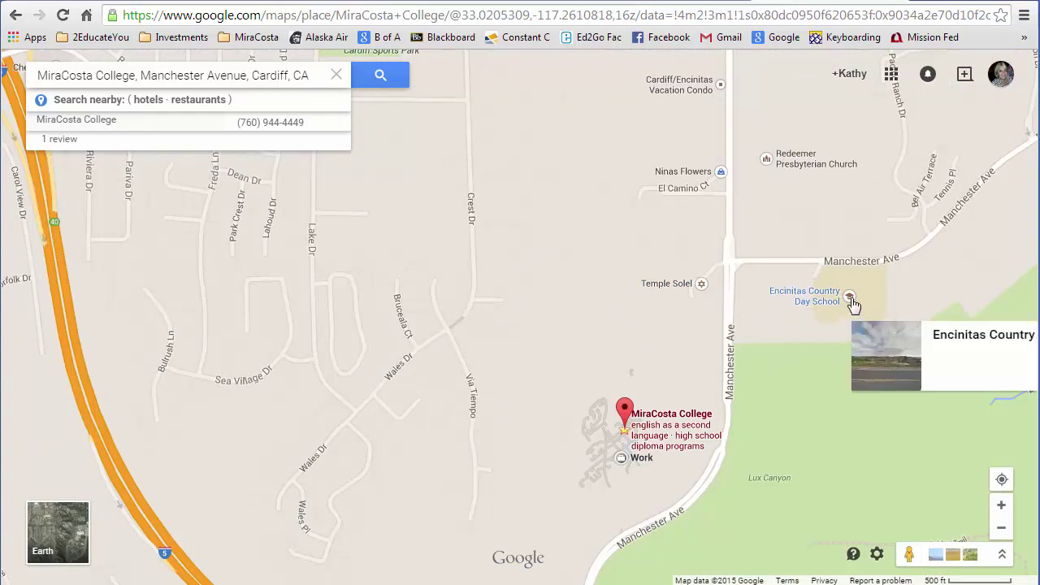
pyautogui.scroll(-1, 524, 475)
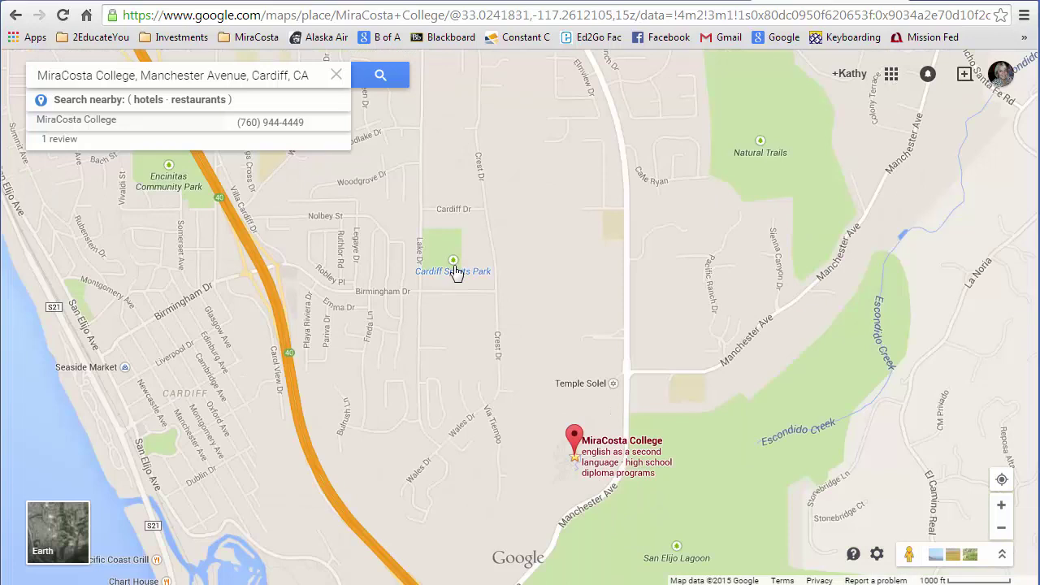
pyautogui.moveTo(454, 264)
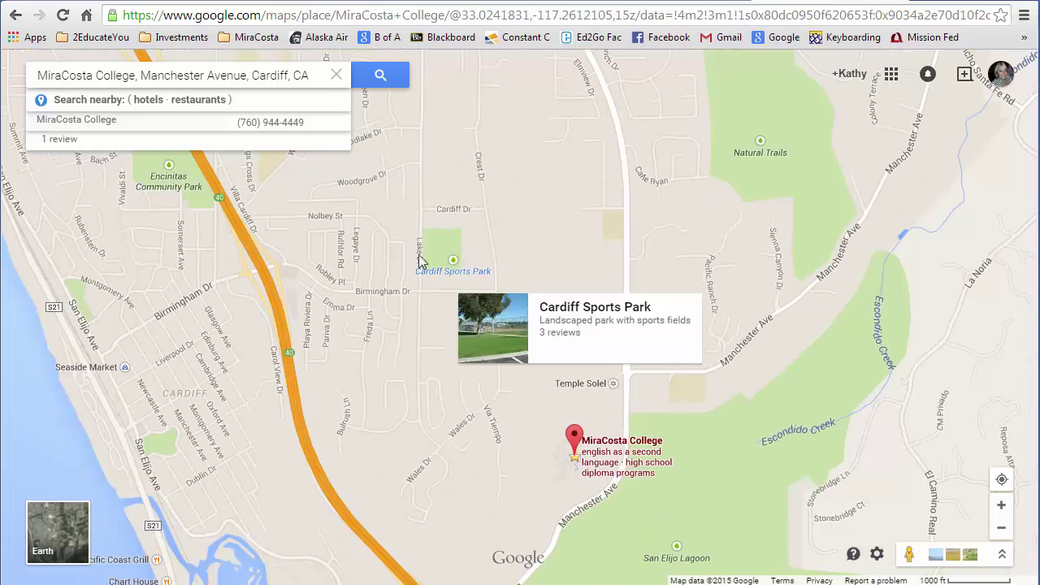
pyautogui.moveTo(171, 167)
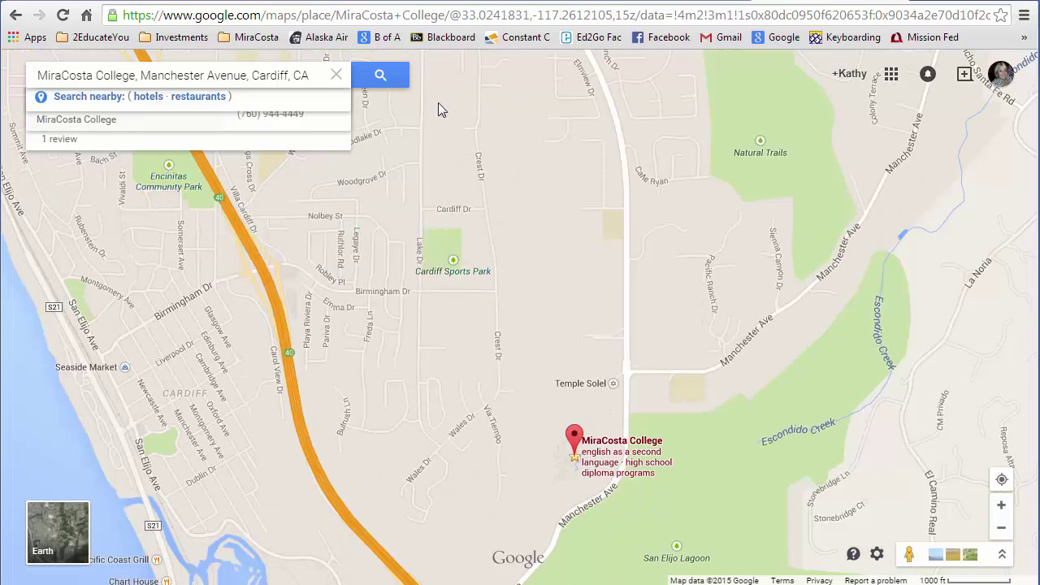
pyautogui.scroll(-1, 520, 304)
pyautogui.click(639, 235)
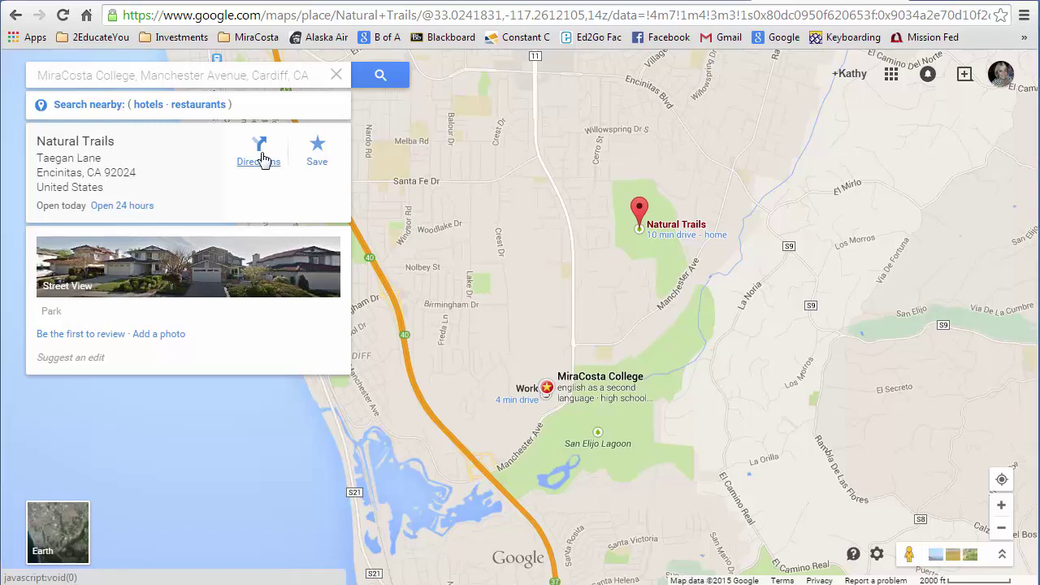
# Get directions to Natural Trails and select the 40-minute, 1.8-mile walking route via Manchester Ave.
pyautogui.click(260, 155)
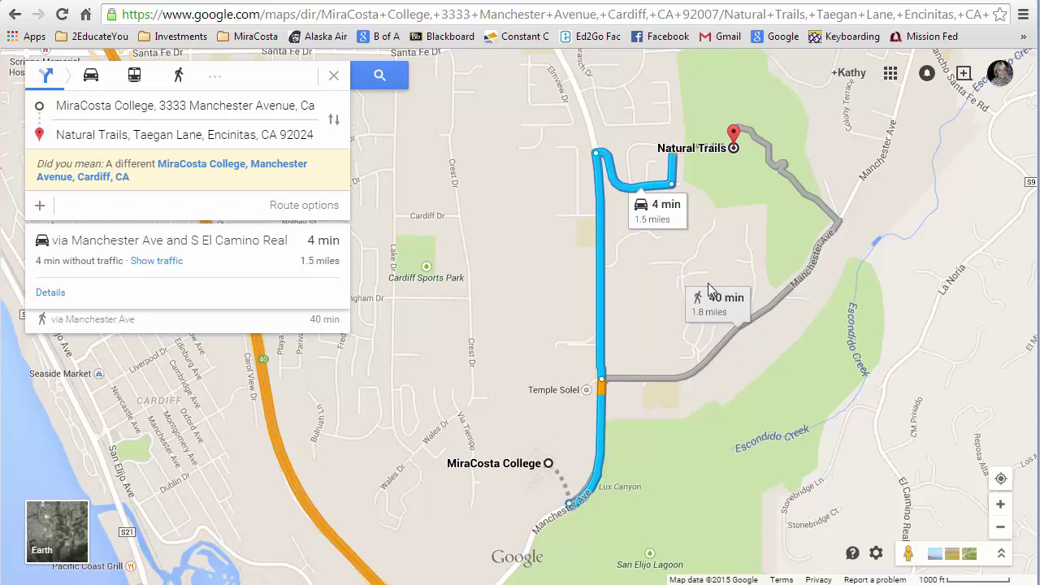
pyautogui.click(719, 351)
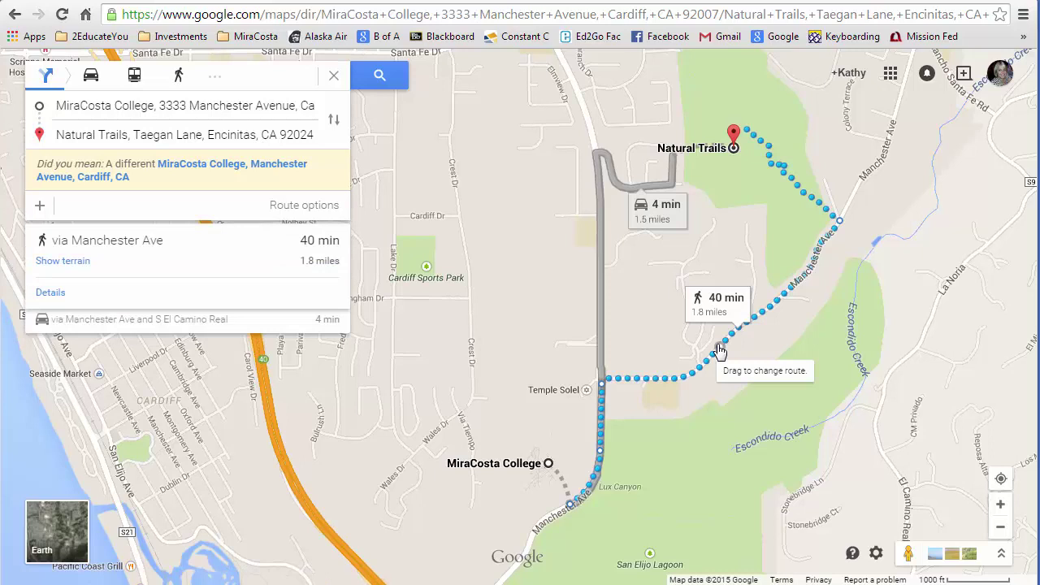
# Add MiraCosta College Oceanside as a stop and switch to driving: 24 min, 18.1 miles via I-5 N.
pyautogui.click(78, 210)
pyautogui.write('miracosta coll')
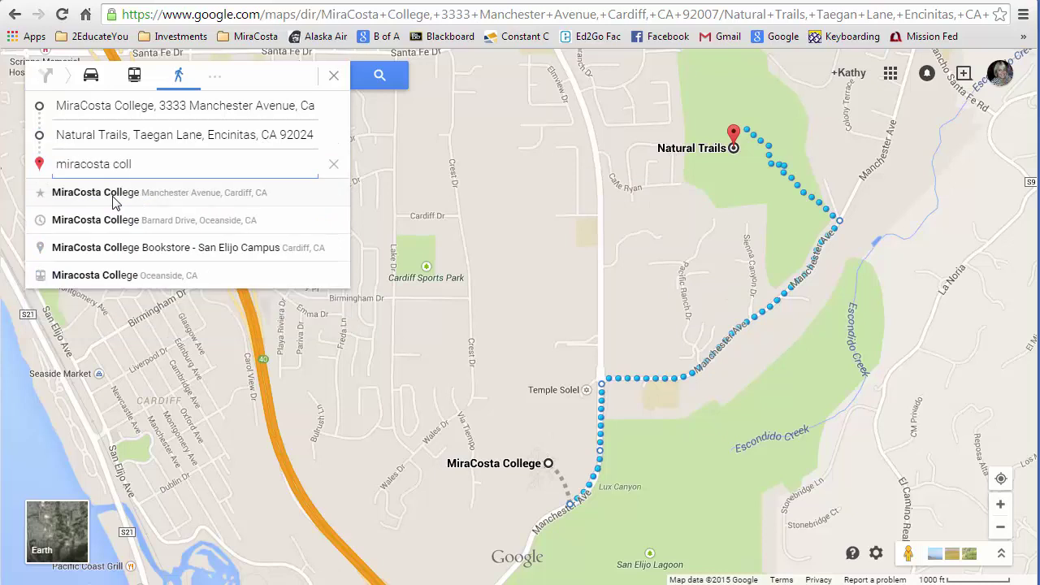
pyautogui.click(187, 221)
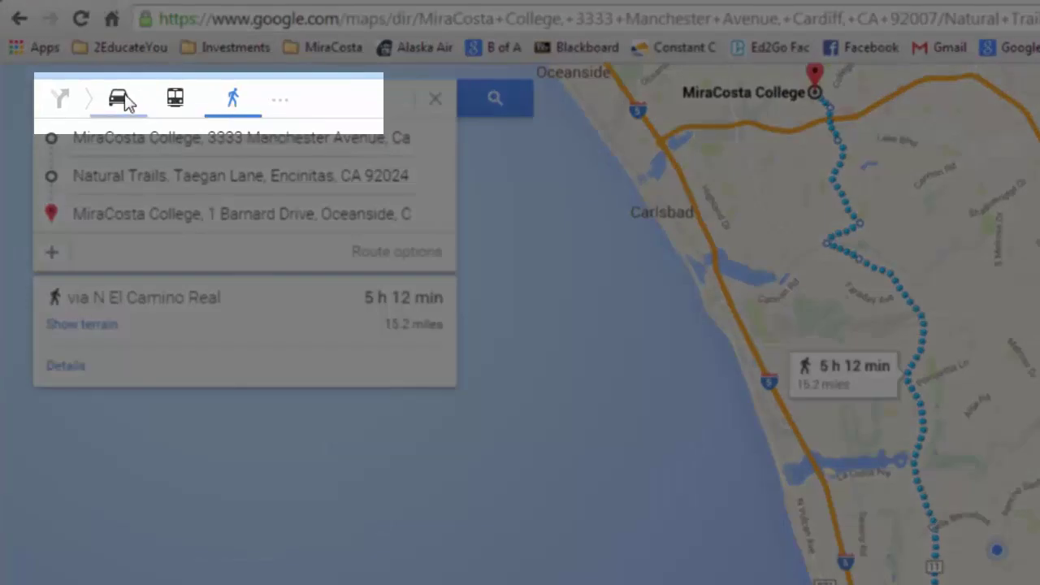
pyautogui.click(121, 99)
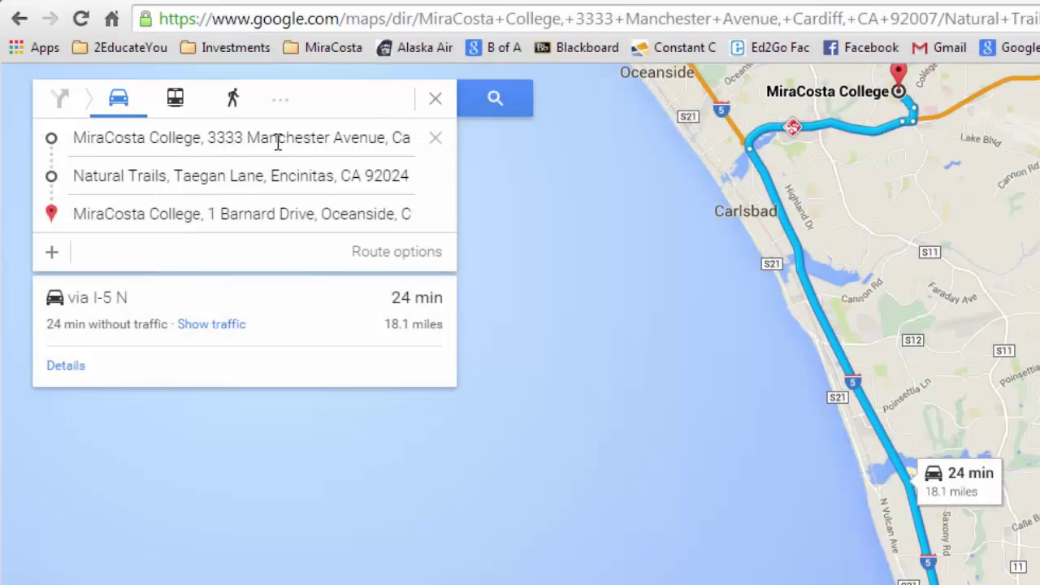
pyautogui.moveTo(792, 128)
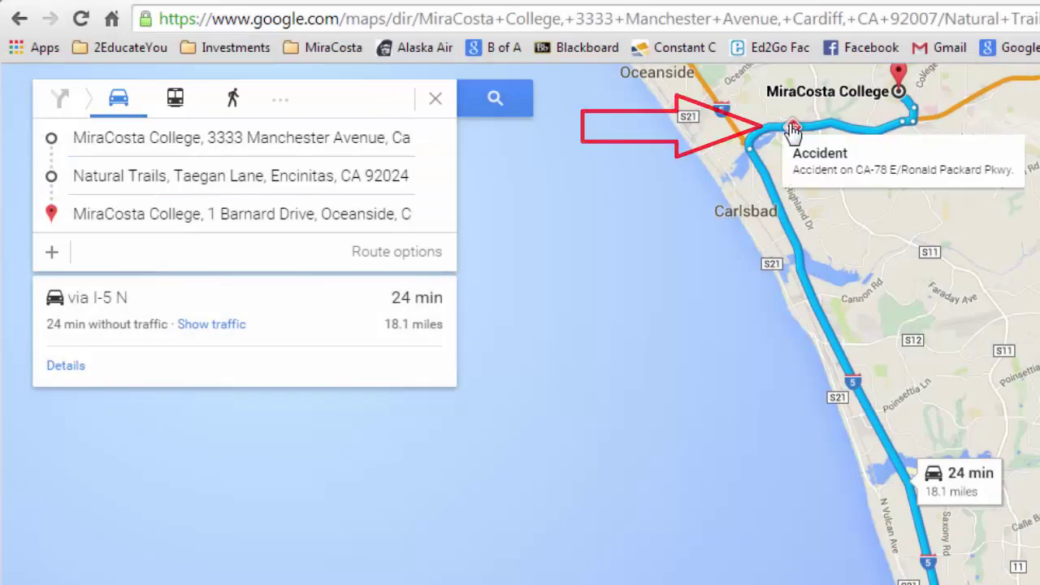
# Show the step-by-step driving directions, starting on Mira Costa College Rd, then dismiss the print menu.
pyautogui.click(65, 366)
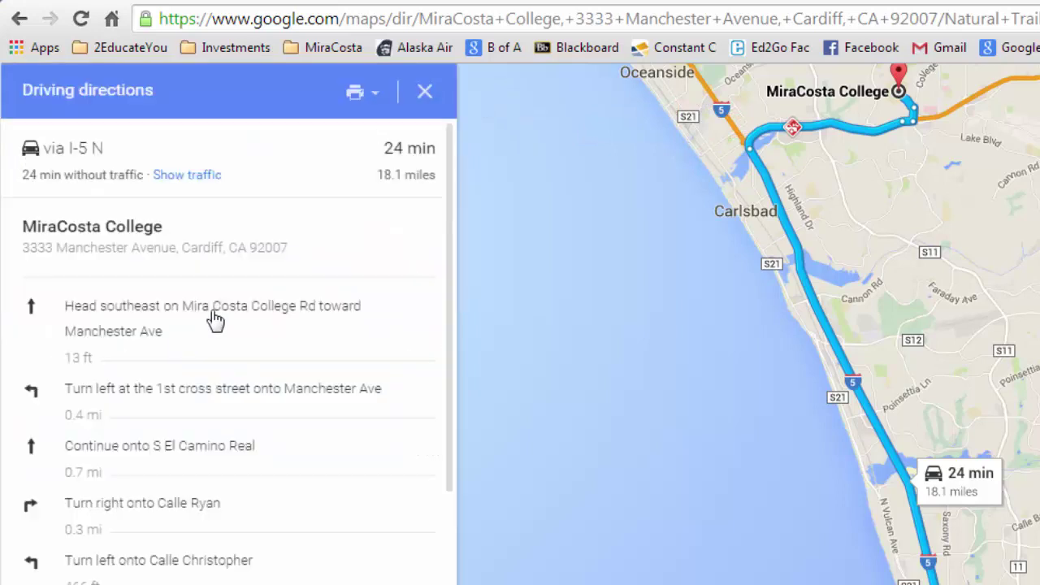
pyautogui.moveTo(448, 272); pyautogui.dragTo(301, 266)
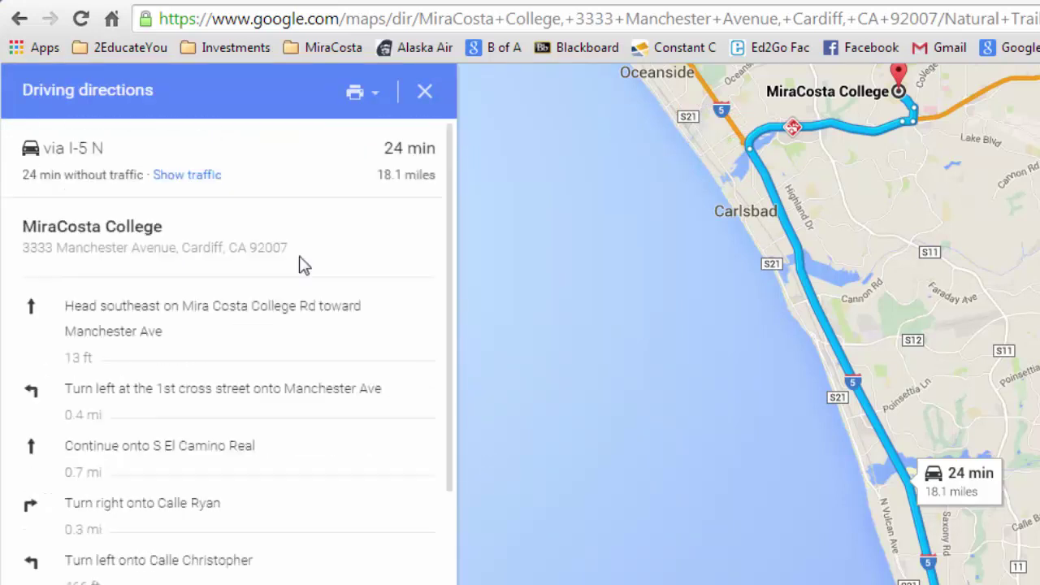
pyautogui.click(366, 96)
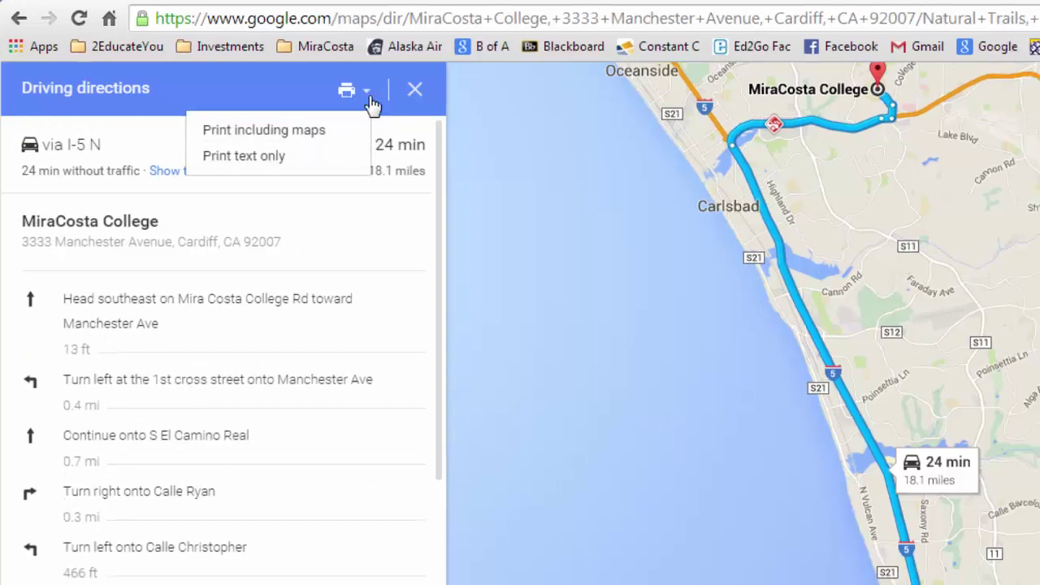
pyautogui.click(374, 92)
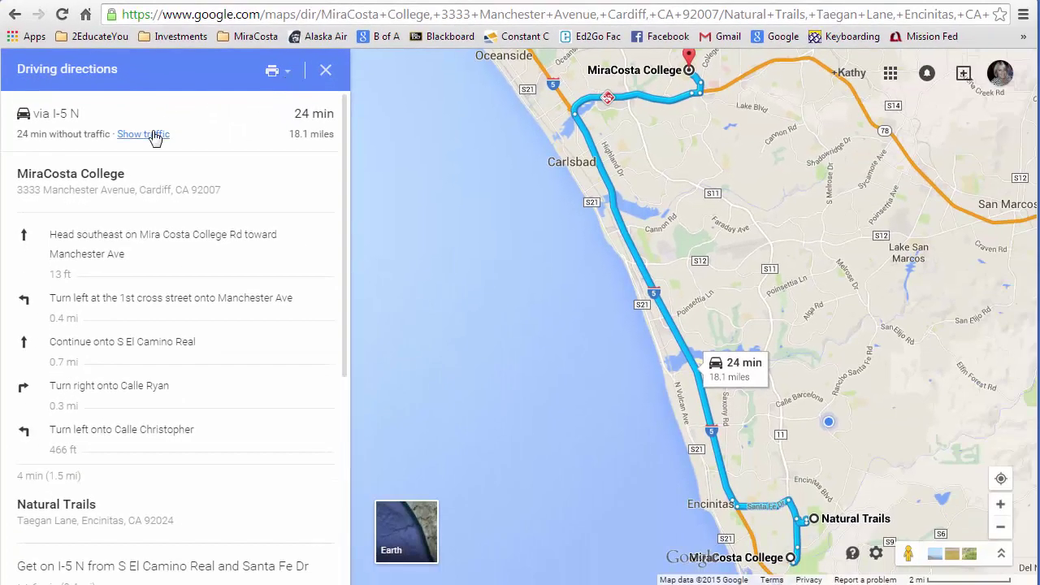
# Show live traffic on the three-stop route and follow I-5 through Carlsbad.
pyautogui.click(135, 139)
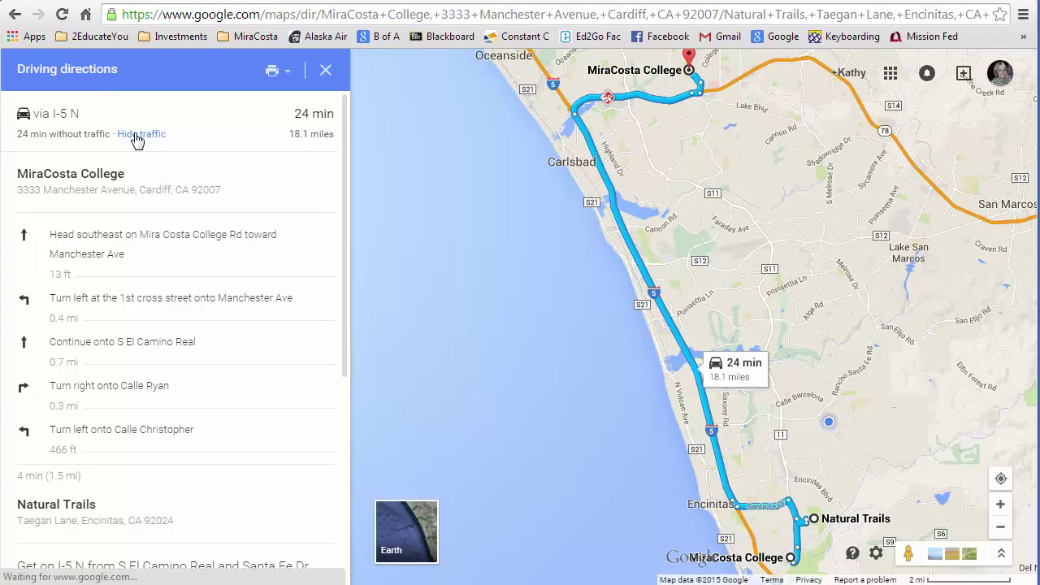
pyautogui.scroll(1, 494, 337)
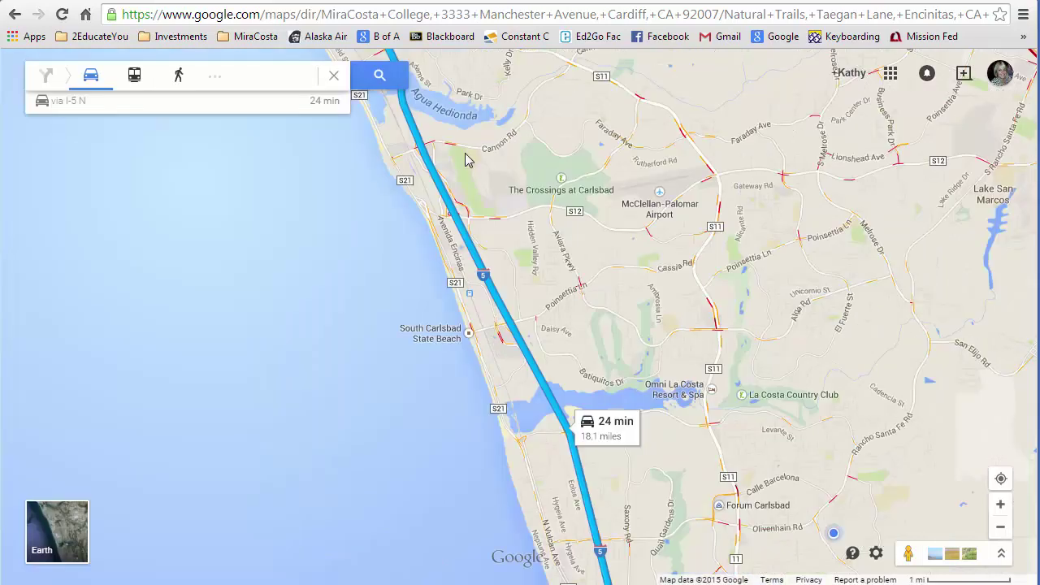
pyautogui.scroll(1, 411, 288)
pyautogui.moveTo(600, 260); pyautogui.dragTo(650, 521)
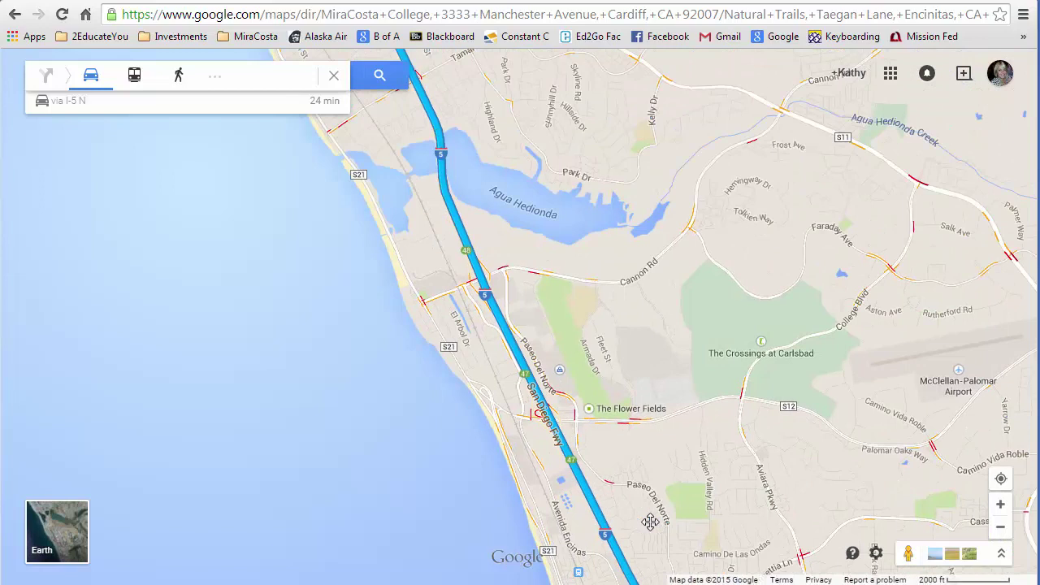
pyautogui.scroll(-1, 650, 522)
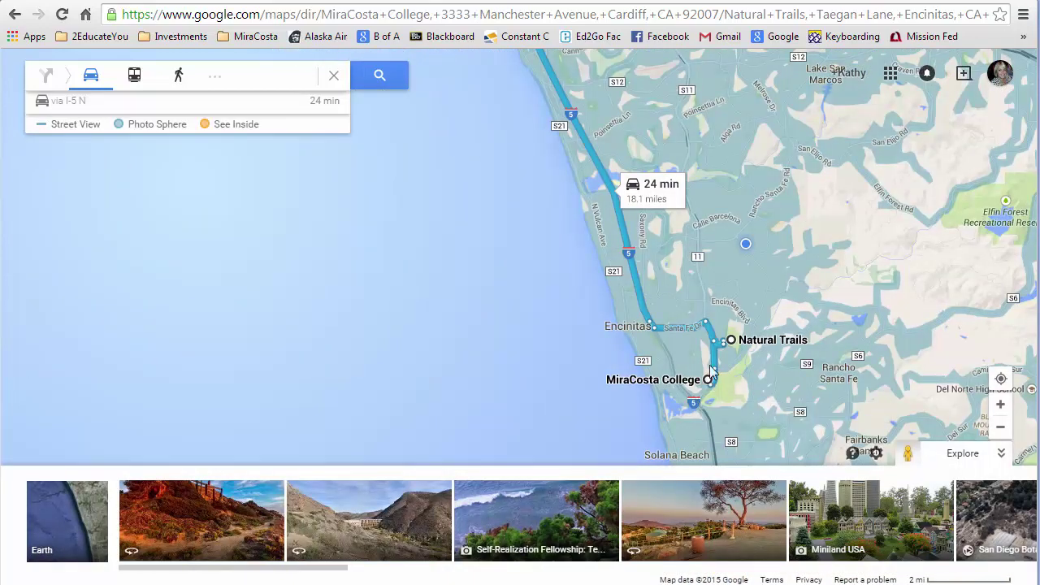
pyautogui.moveTo(62, 130)
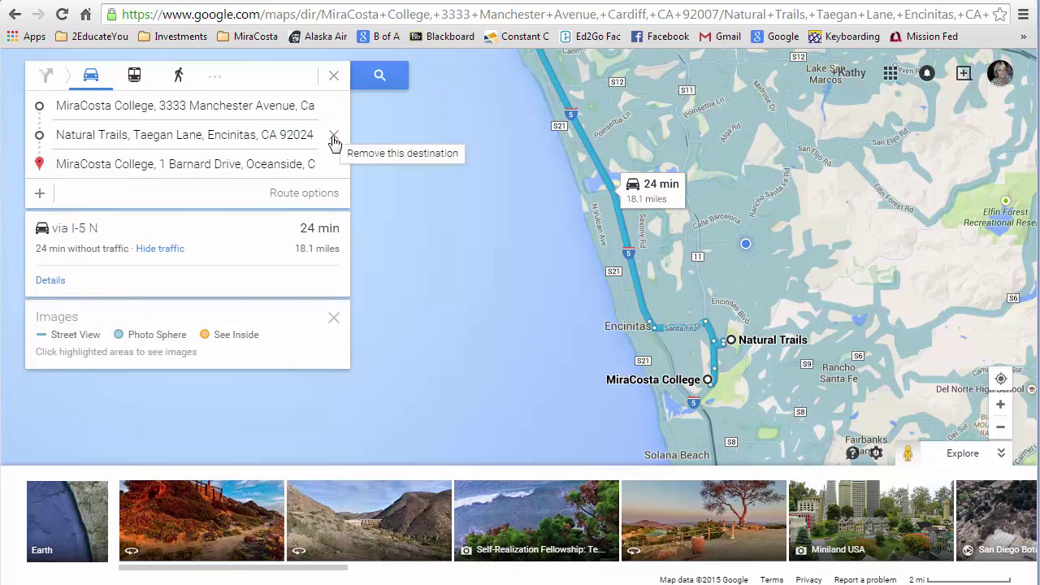
# Remove Natural Trails so the drive goes Cardiff to Oceanside, 27 min, 17.0 miles.
pyautogui.click(334, 135)
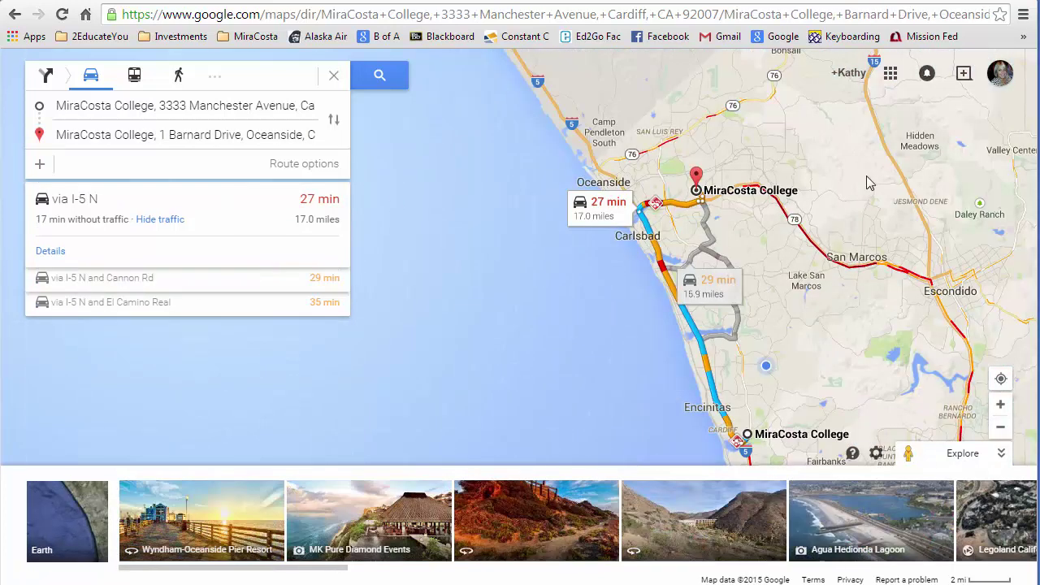
pyautogui.scroll(2, 736, 292)
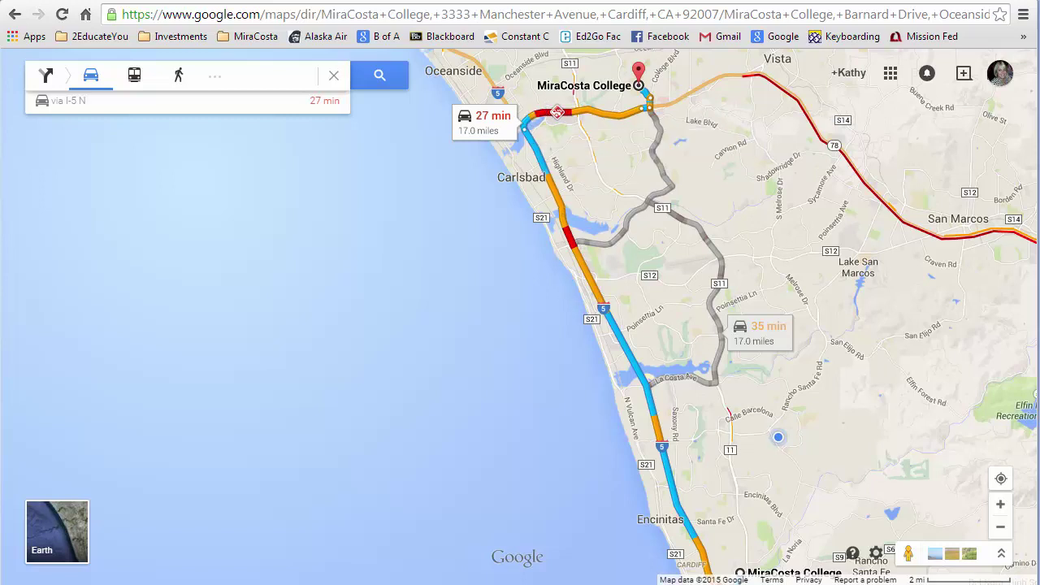
# Toggle Avoid Highways on for the 40-min S El Camino Real route, then off again.
pyautogui.click(486, 120)
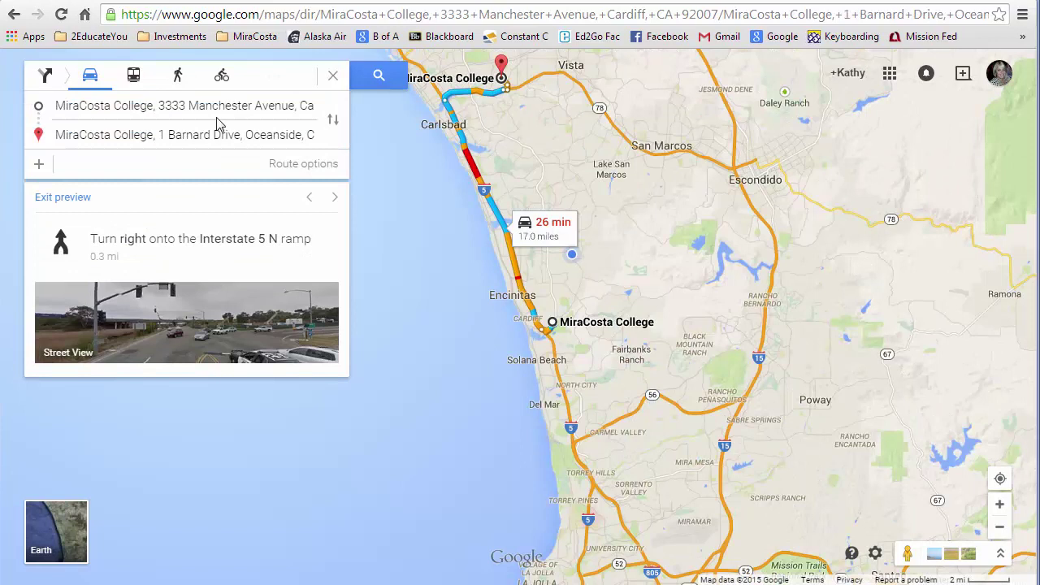
pyautogui.click(296, 166)
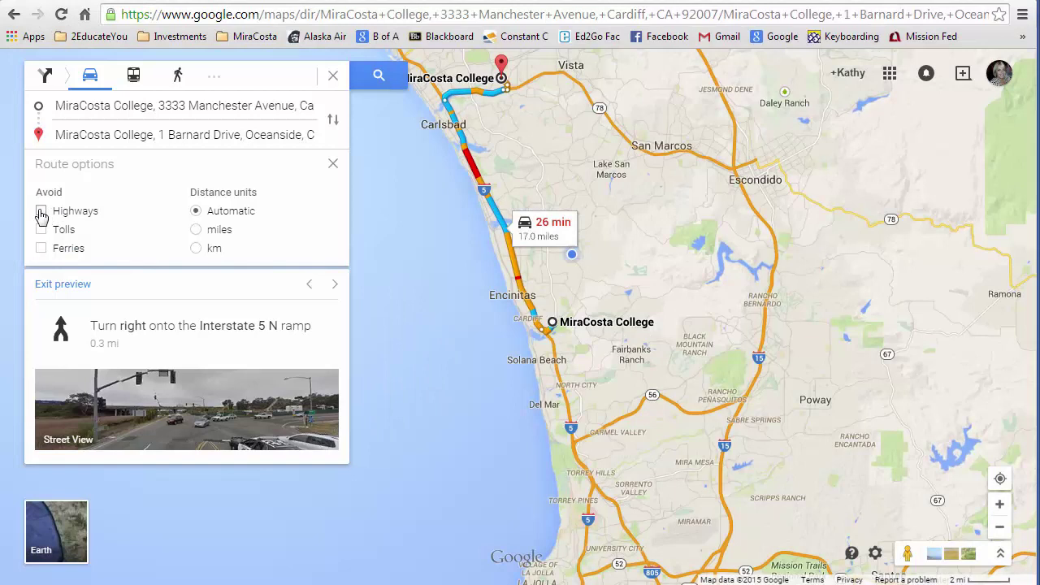
pyautogui.click(41, 212)
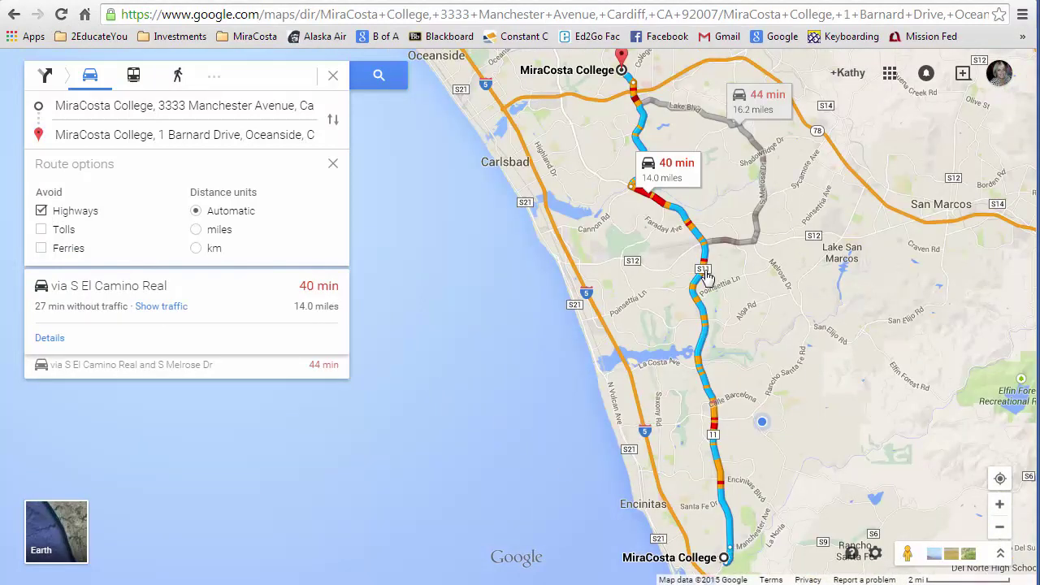
pyautogui.click(41, 212)
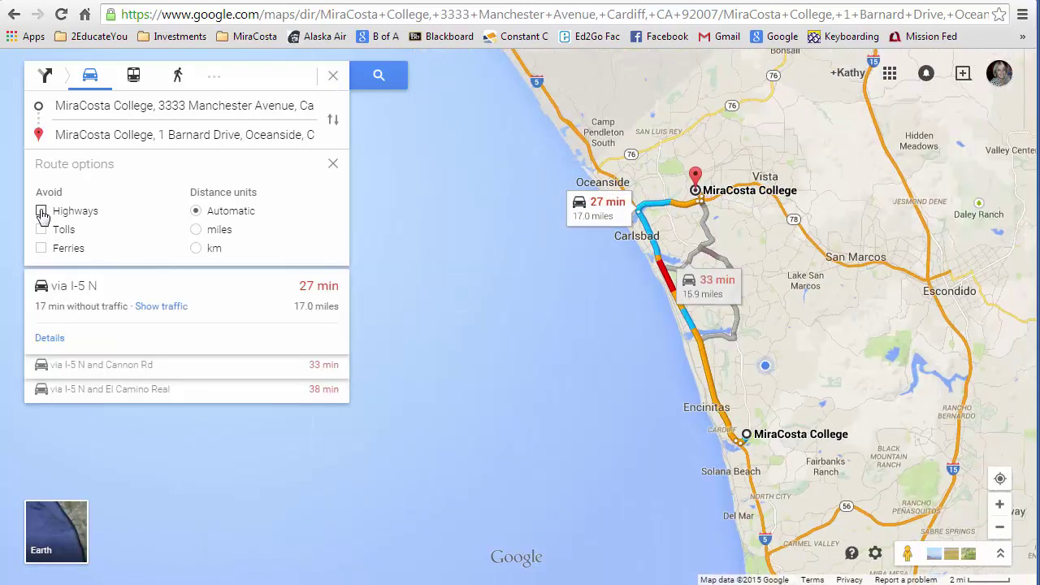
pyautogui.click(49, 337)
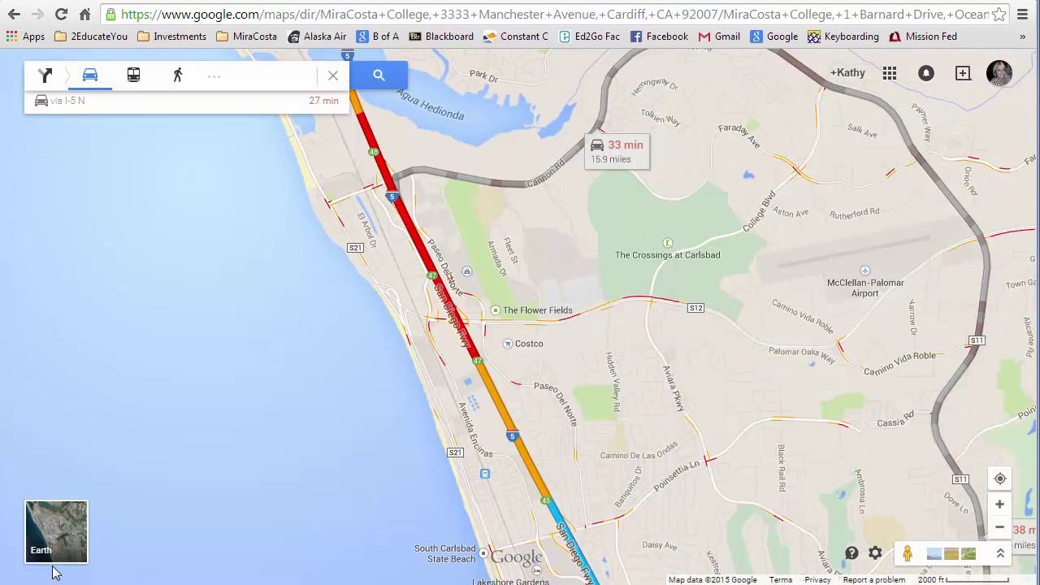
# Zoom the map out from the Cardiff-to-Oceanside route to see both routes.
pyautogui.click(1000, 527)
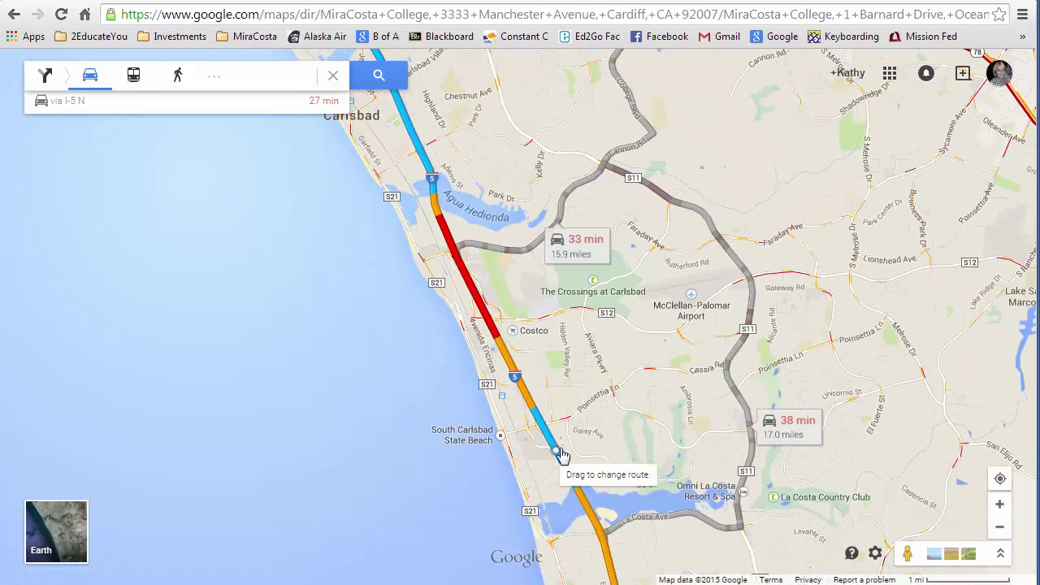
pyautogui.scroll(-1, 480, 321)
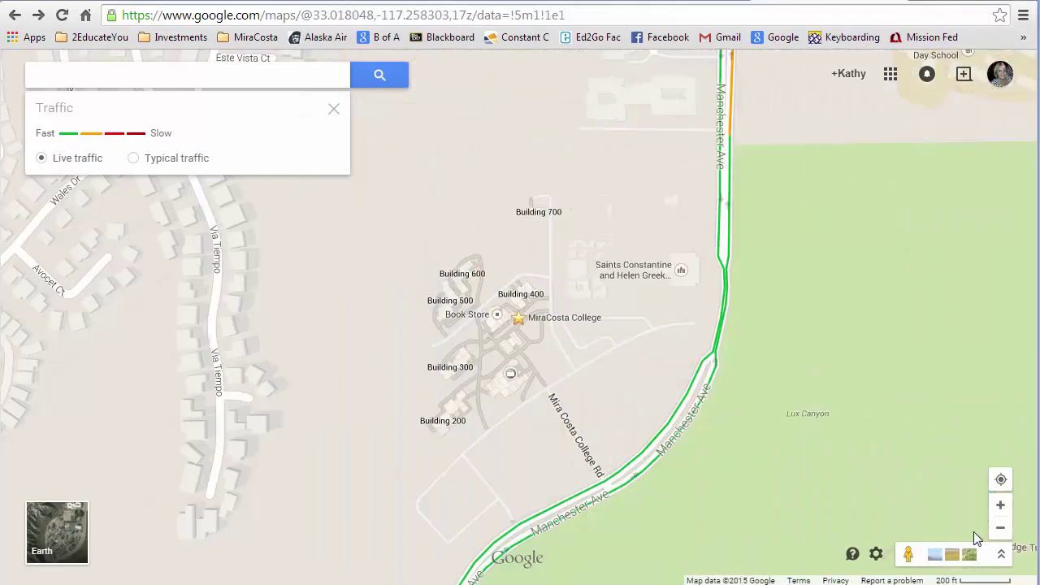
# Zoom out from the campus to the coastal region and expand the traffic legend.
pyautogui.click(1000, 530)
pyautogui.click(1000, 531)
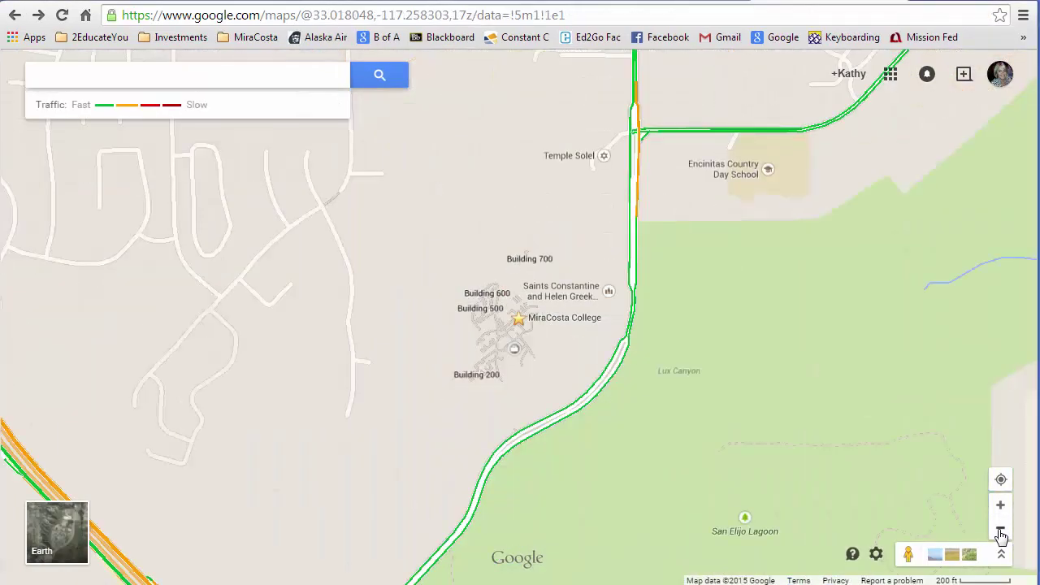
pyautogui.click(1000, 532)
pyautogui.click(1000, 531)
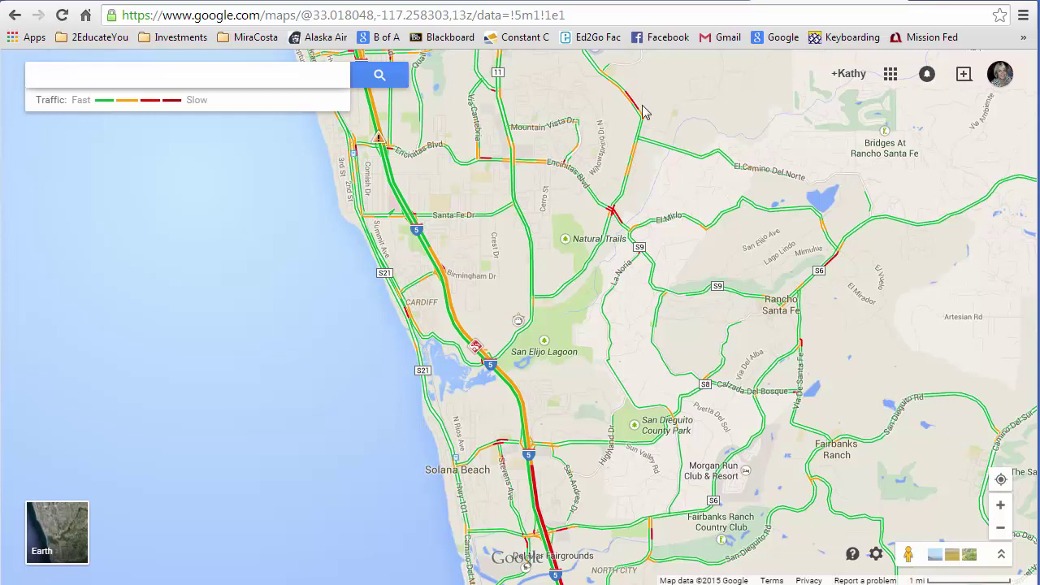
pyautogui.click(186, 96)
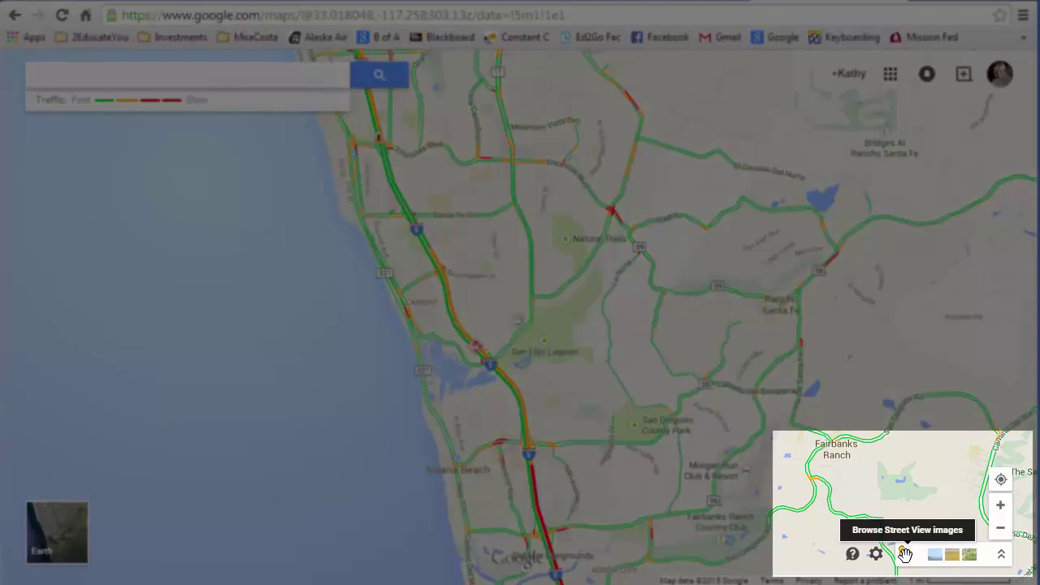
# Turn on the blue Street View coverage overlay across the coastal roads.
pyautogui.click(905, 553)
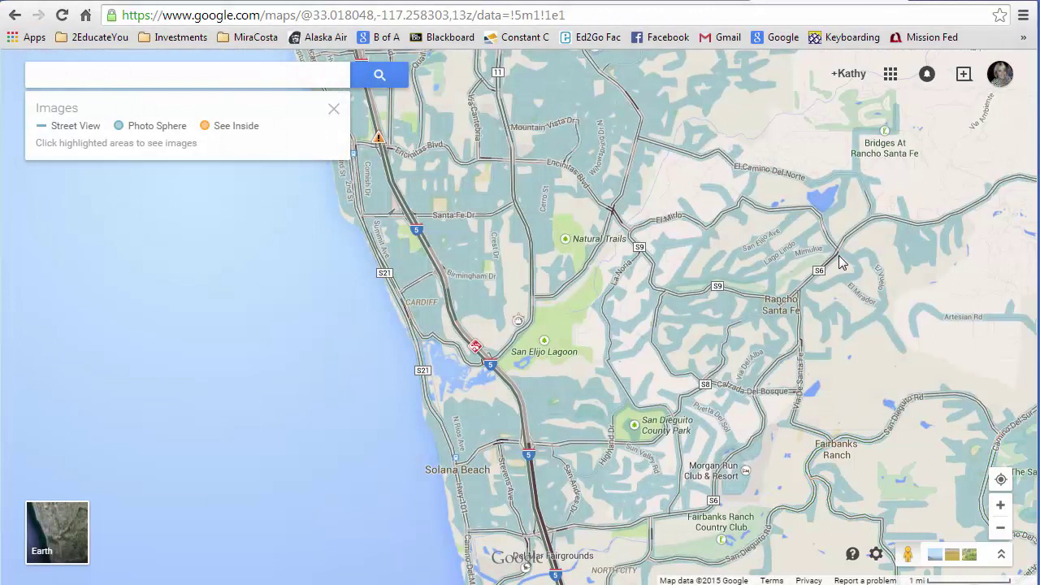
pyautogui.click(905, 553)
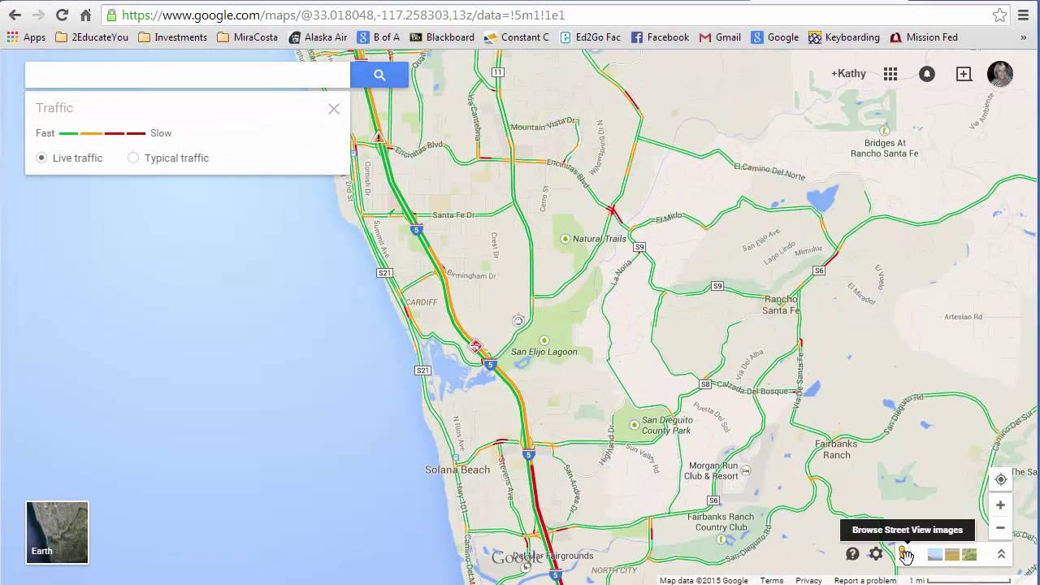
pyautogui.click(905, 553)
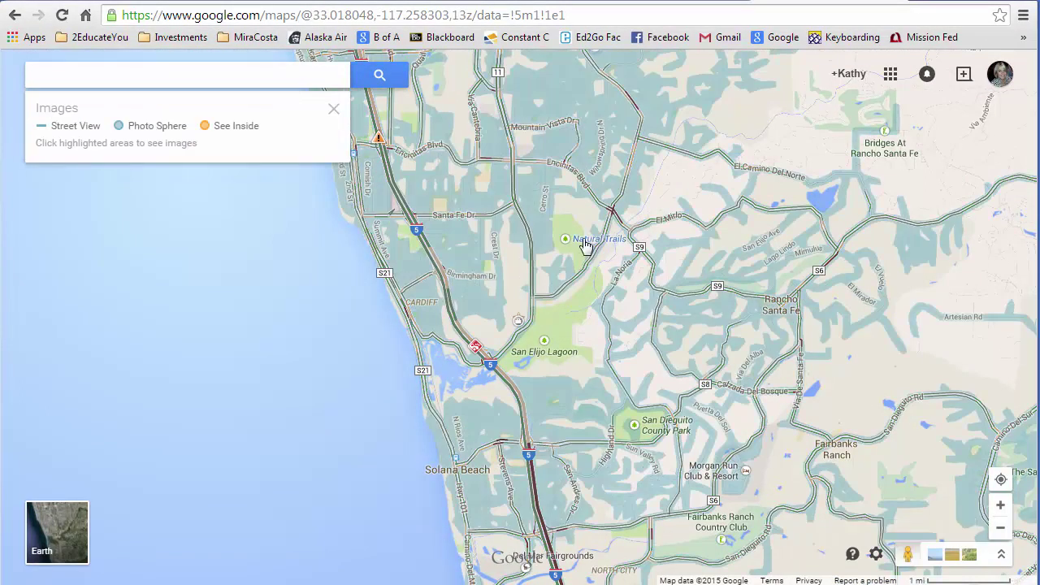
# Open the Natural Trails place card from its map label.
pyautogui.moveTo(584, 244)
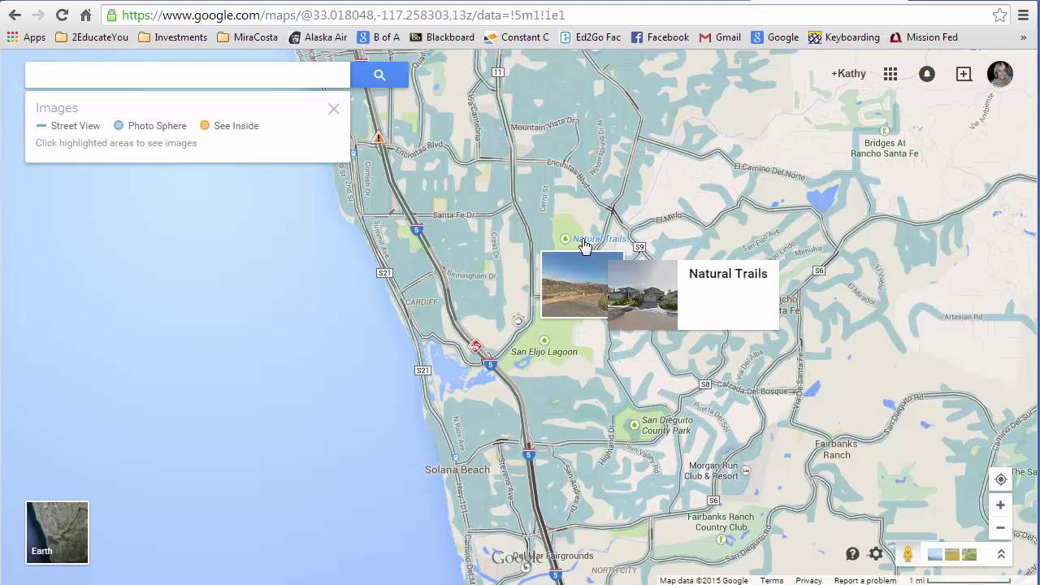
pyautogui.click(584, 244)
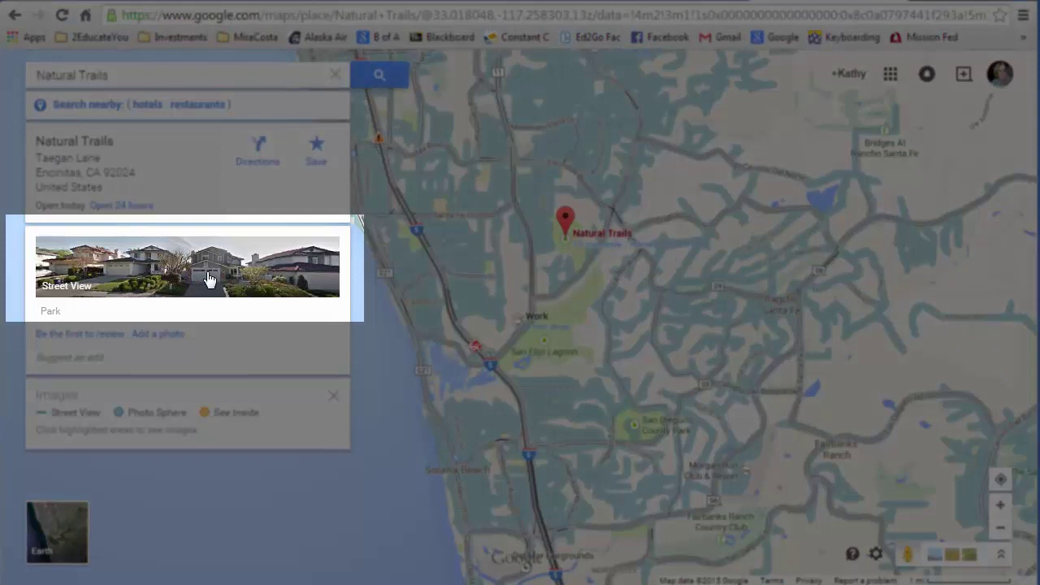
# Open Natural Trails' Street View and rotate the panorama toward the palm tree.
pyautogui.click(188, 272)
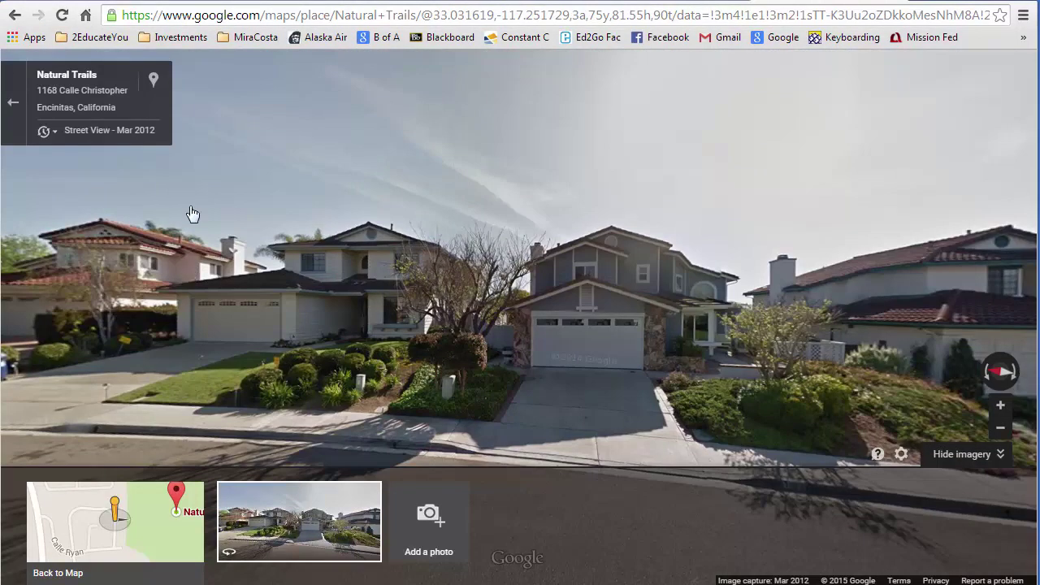
pyautogui.moveTo(111, 278); pyautogui.dragTo(332, 289)
pyautogui.moveTo(142, 301); pyautogui.dragTo(775, 307)
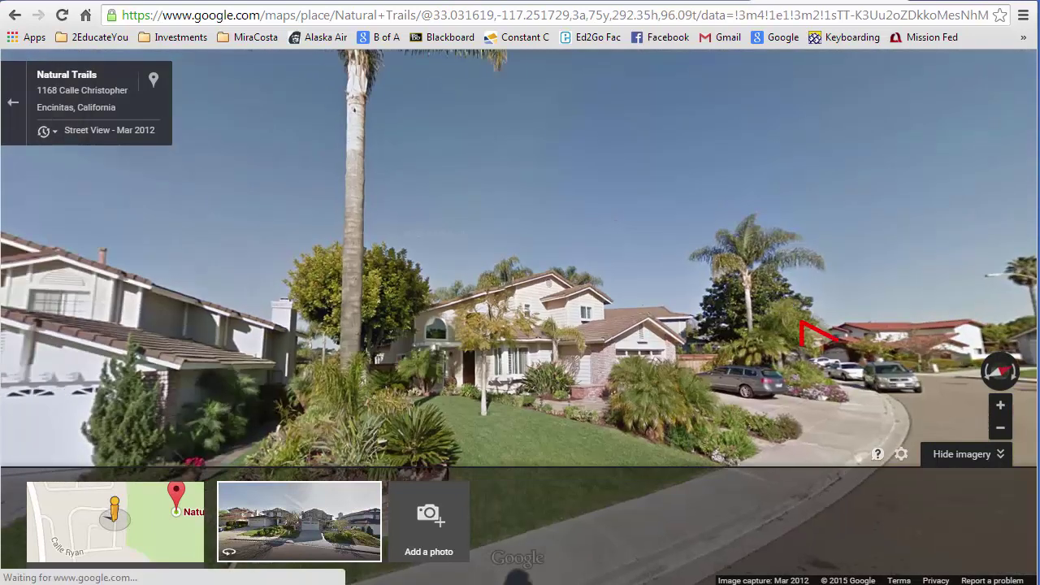
# Face down Calle Christopher using the compass and zoom in and out.
pyautogui.click(988, 374)
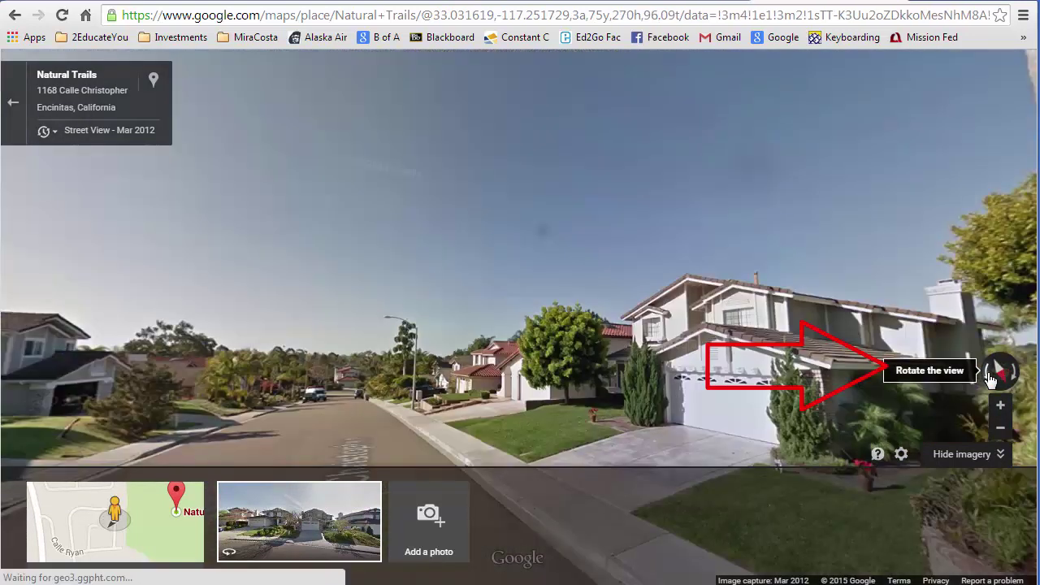
pyautogui.click(989, 375)
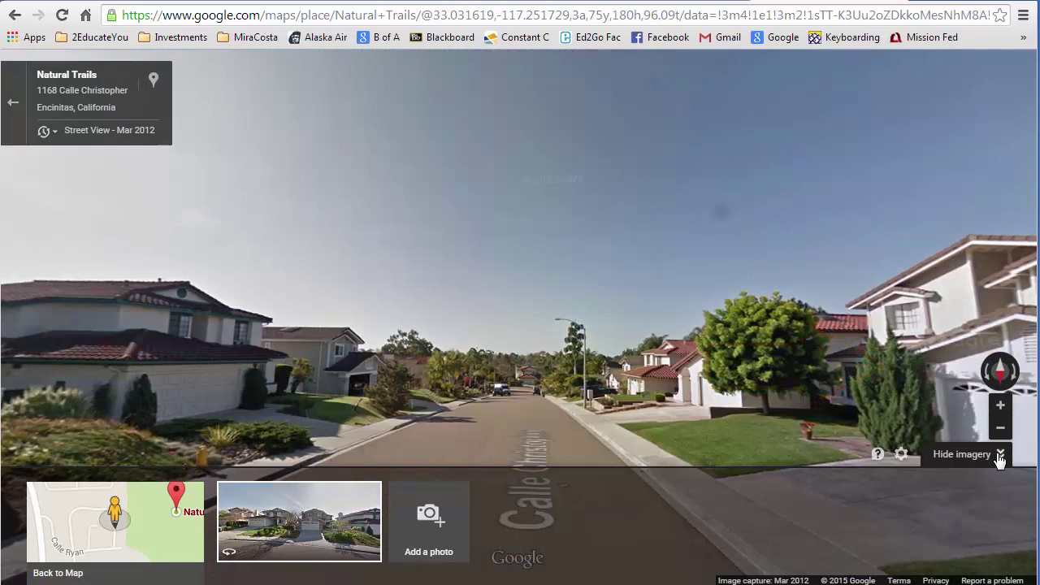
pyautogui.click(1000, 406)
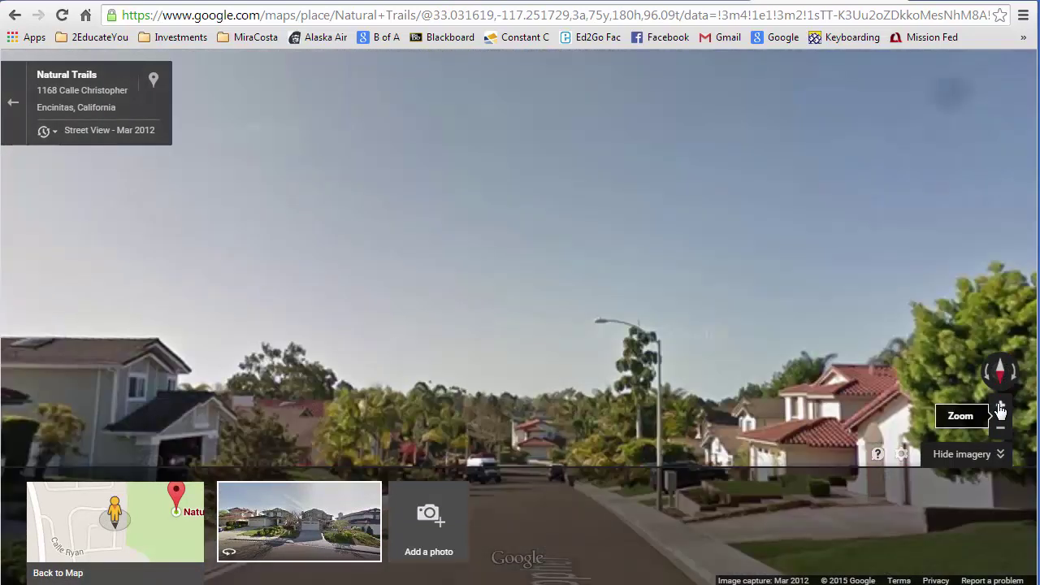
pyautogui.click(1000, 428)
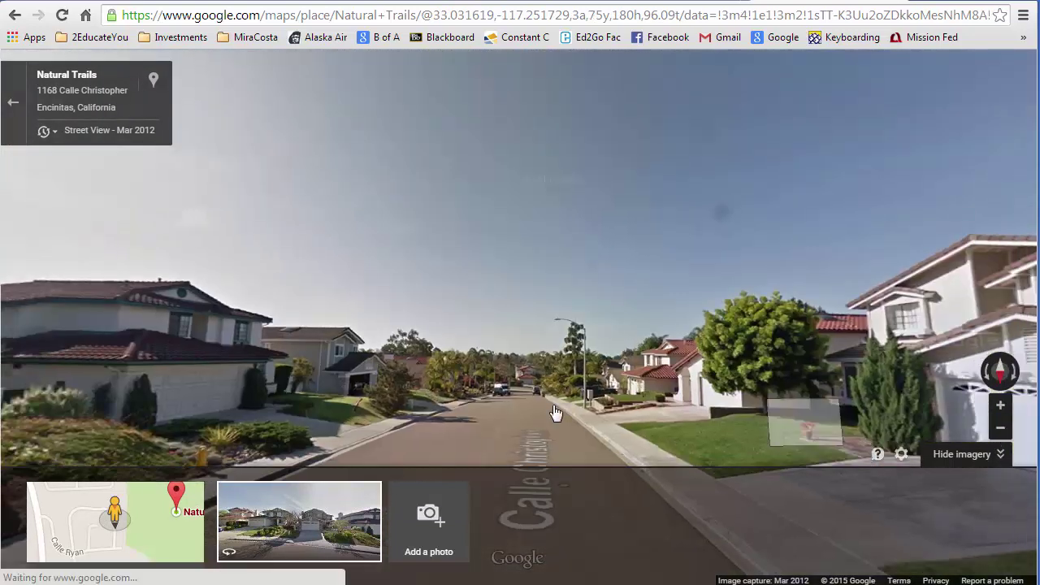
pyautogui.moveTo(355, 309); pyautogui.dragTo(374, 217)
pyautogui.moveTo(69, 575)
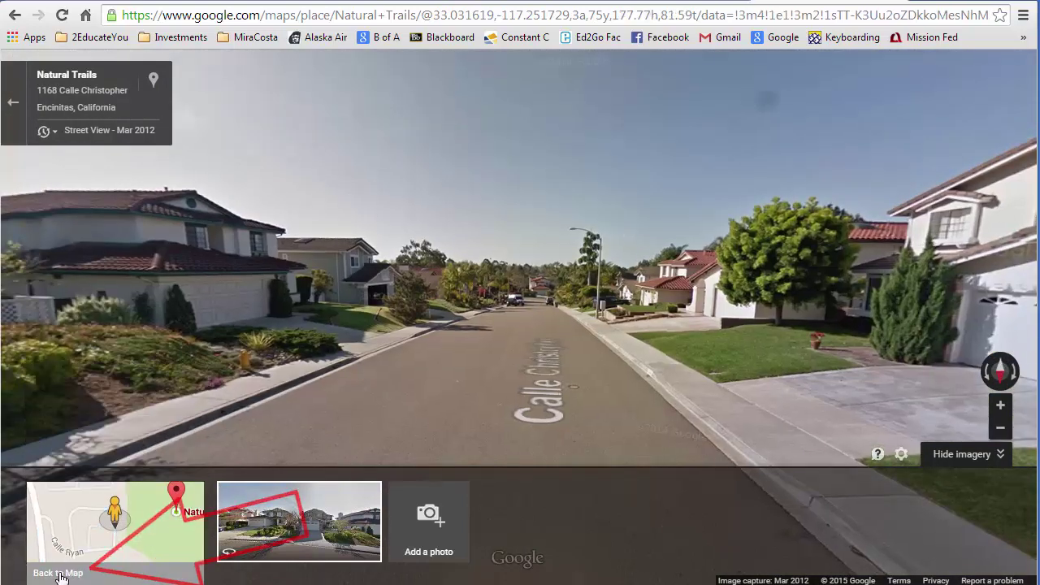
# Leave Street View, view a San Elijo Lagoon photo, and reopen Natural Trails on Earth imagery.
pyautogui.click(60, 575)
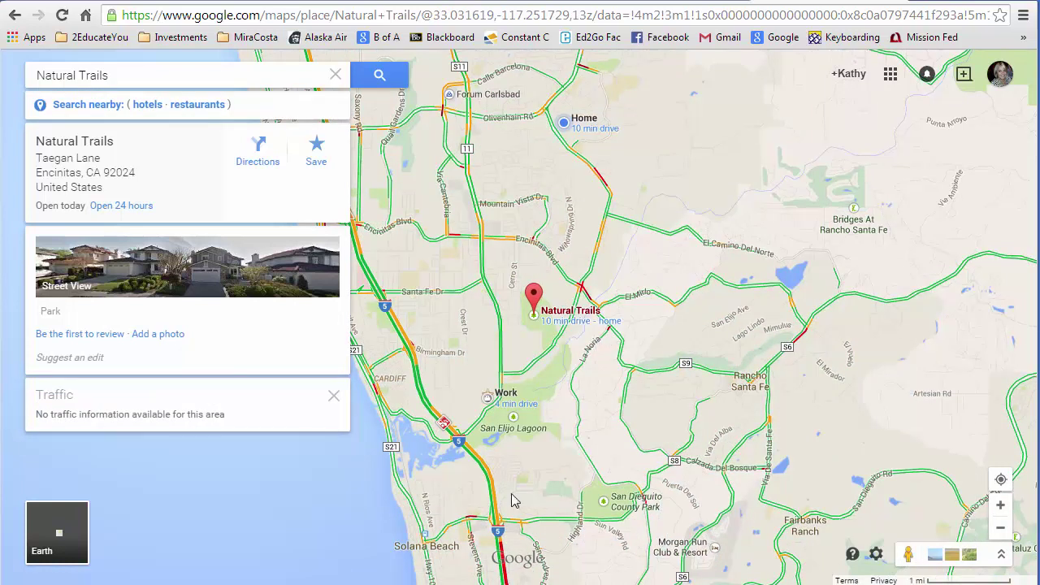
pyautogui.click(108, 520)
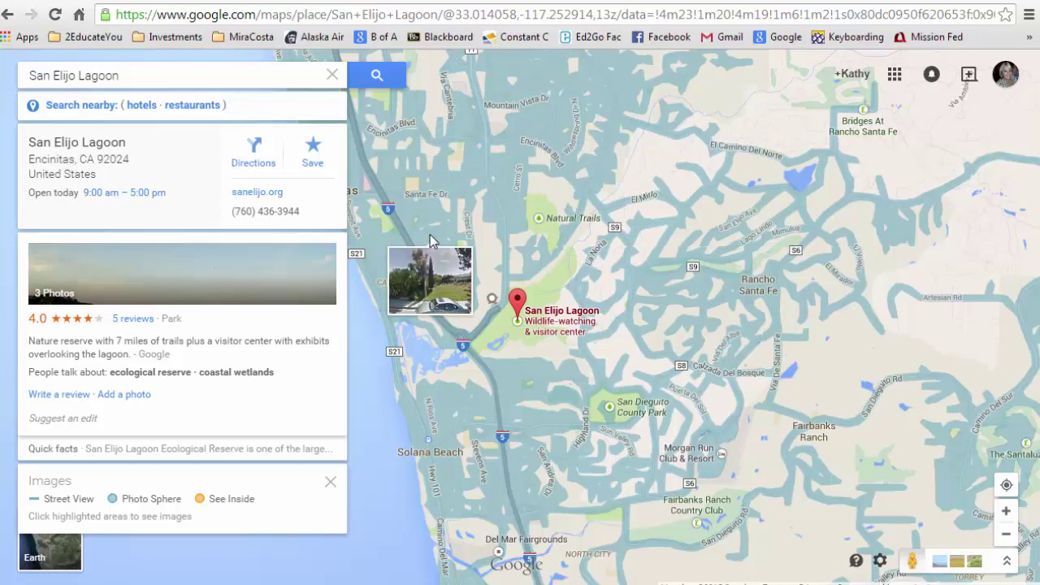
pyautogui.click(910, 563)
pyautogui.click(910, 562)
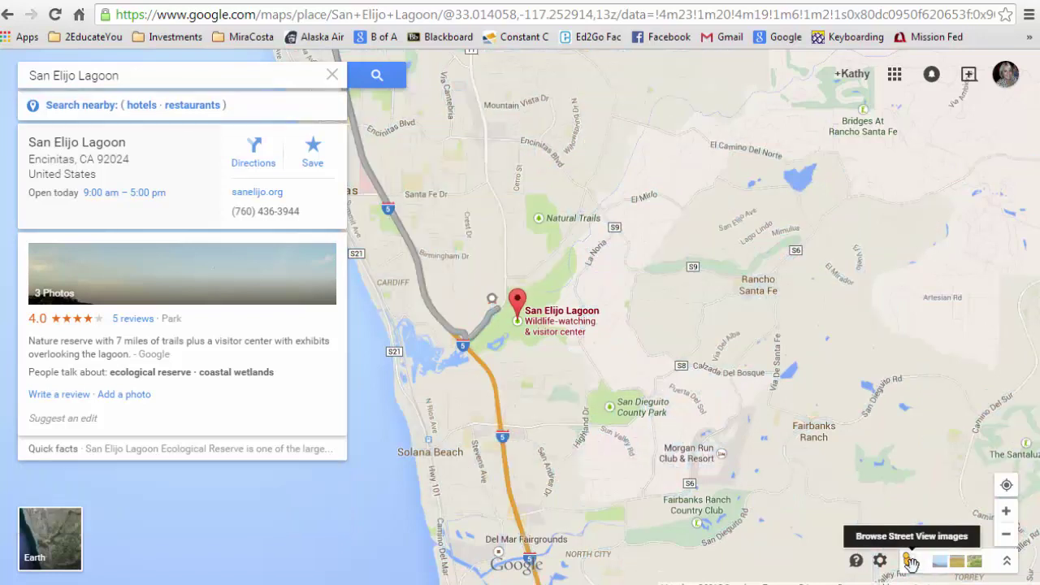
pyautogui.click(538, 218)
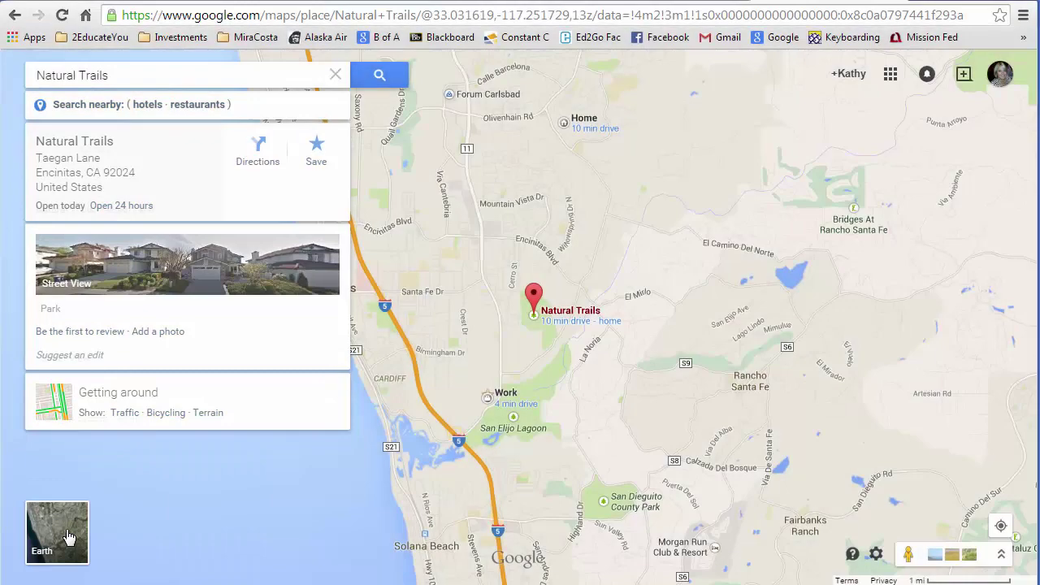
pyautogui.click(69, 538)
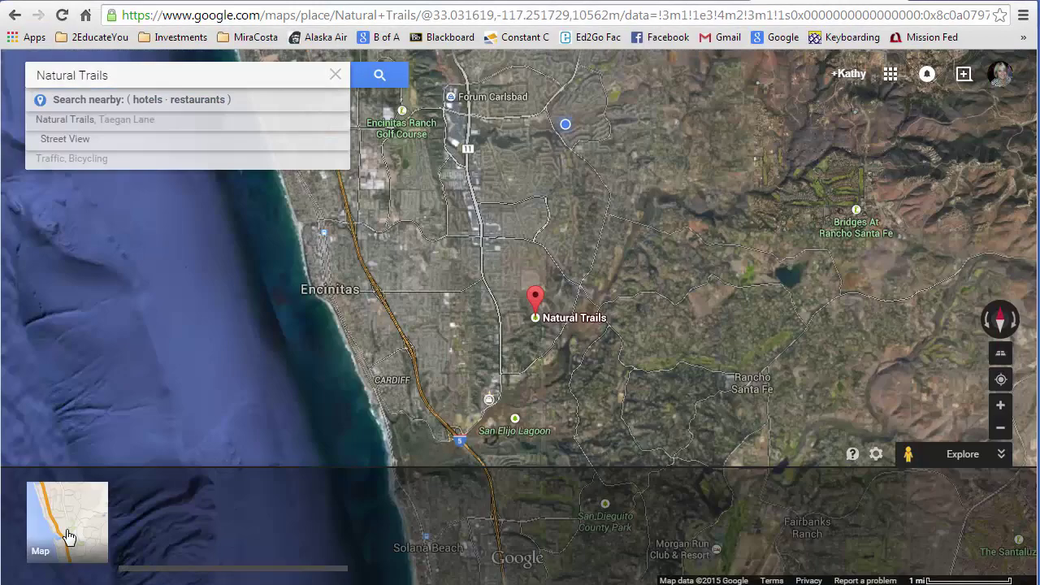
# Hide the nearby-photos strip, deselect Natural Trails, and pan over the Encinitas coast.
pyautogui.click(1002, 455)
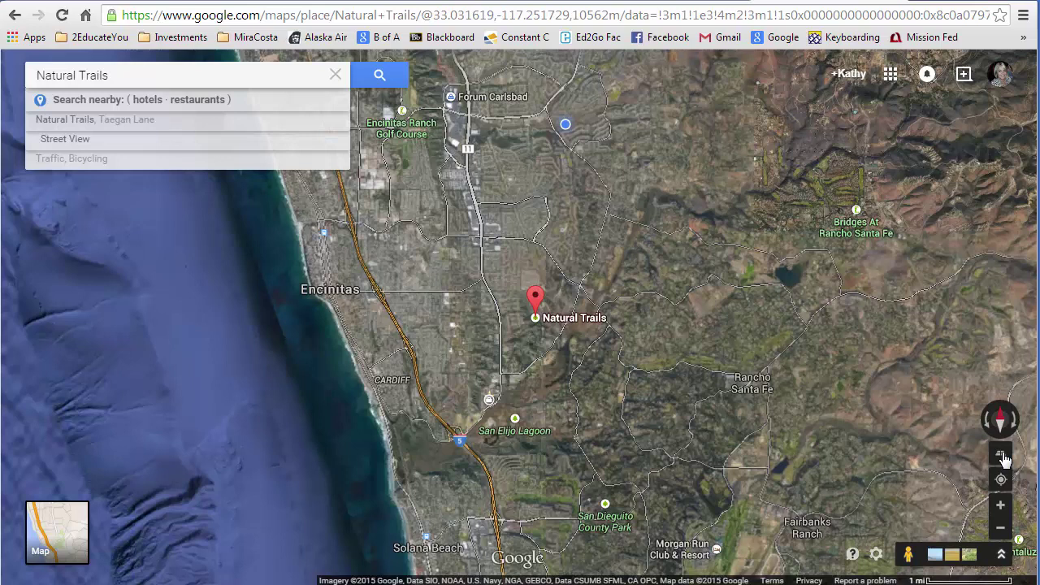
pyautogui.click(498, 195)
pyautogui.moveTo(529, 202)
pyautogui.mouseDown()
pyautogui.moveTo(730, 203)
pyautogui.moveTo(771, 282)
pyautogui.moveTo(732, 243)
pyautogui.moveTo(826, 251)
pyautogui.mouseUp()
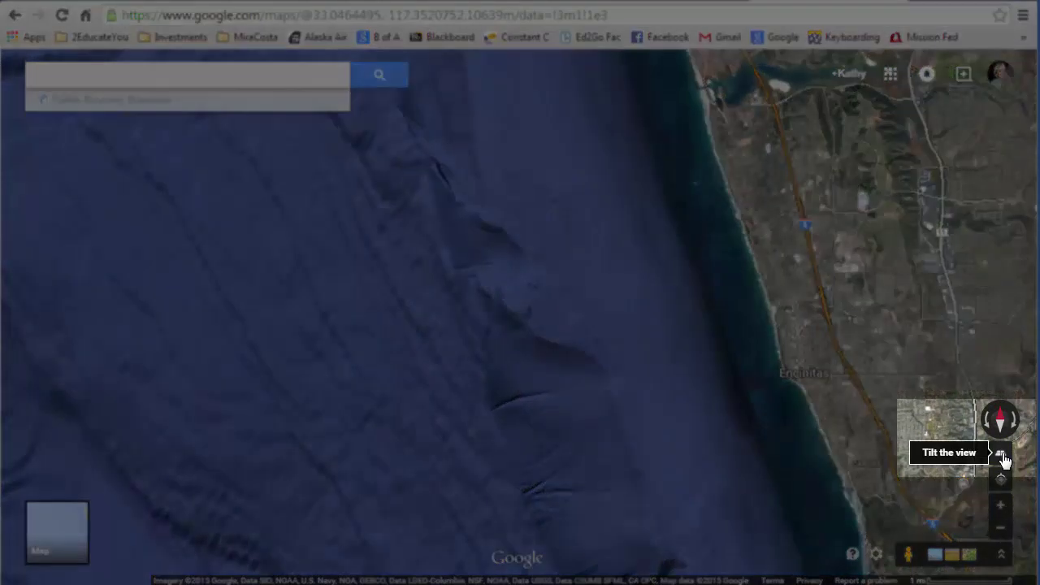
# Tilt the Earth view and zoom out to show Northern California.
pyautogui.click(1002, 455)
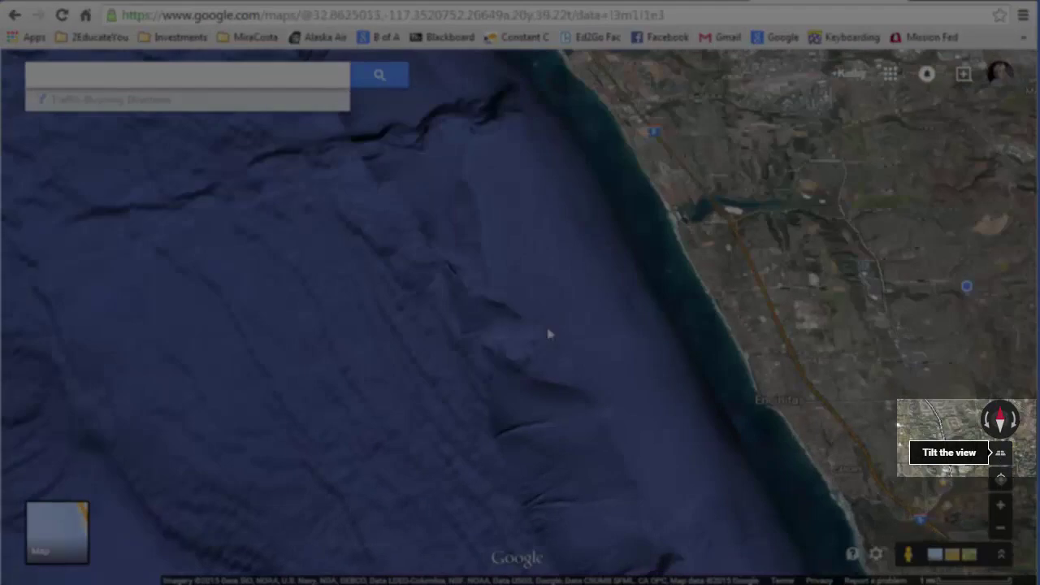
pyautogui.scroll(-2, 495, 202)
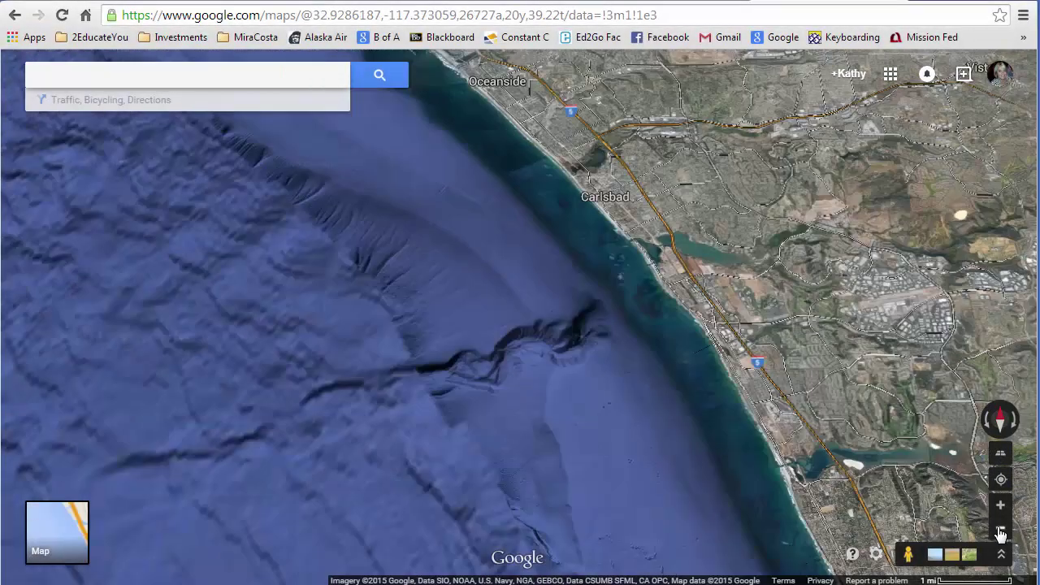
pyautogui.click(1001, 533)
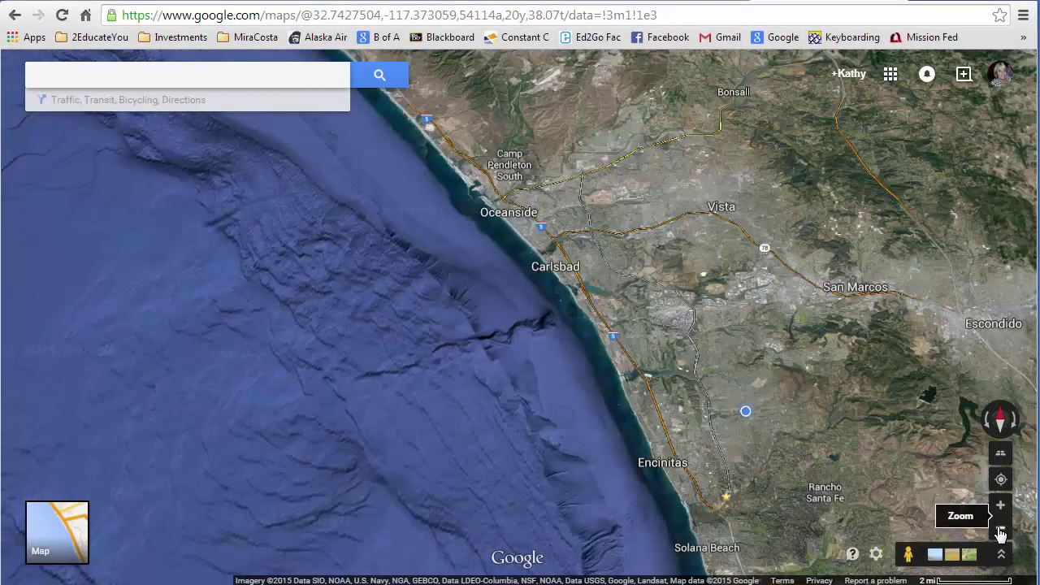
pyautogui.scroll(-5, 390, 293)
pyautogui.moveTo(503, 306); pyautogui.dragTo(428, 268)
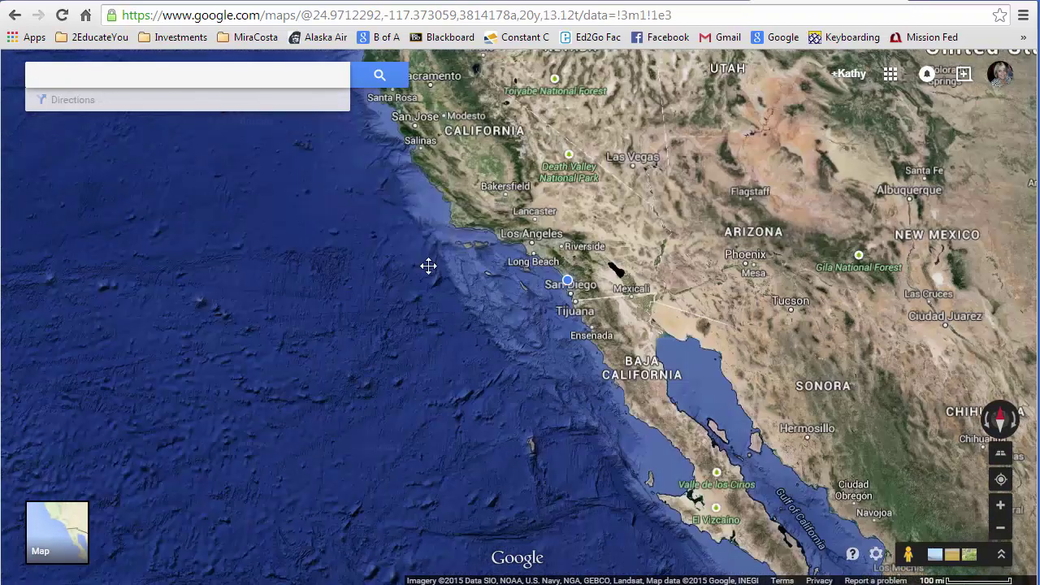
# Zoom out to the whole globe, spin it toward Africa, and start a new search.
pyautogui.click(1001, 529)
pyautogui.click(1001, 530)
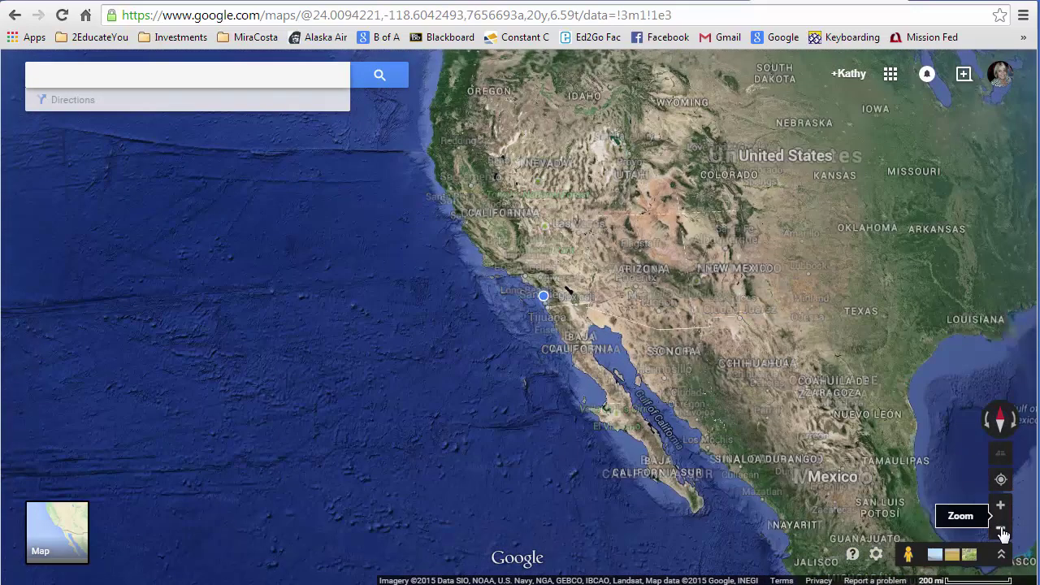
pyautogui.moveTo(625, 342)
pyautogui.mouseDown()
pyautogui.moveTo(564, 314)
pyautogui.moveTo(404, 272)
pyautogui.mouseUp()
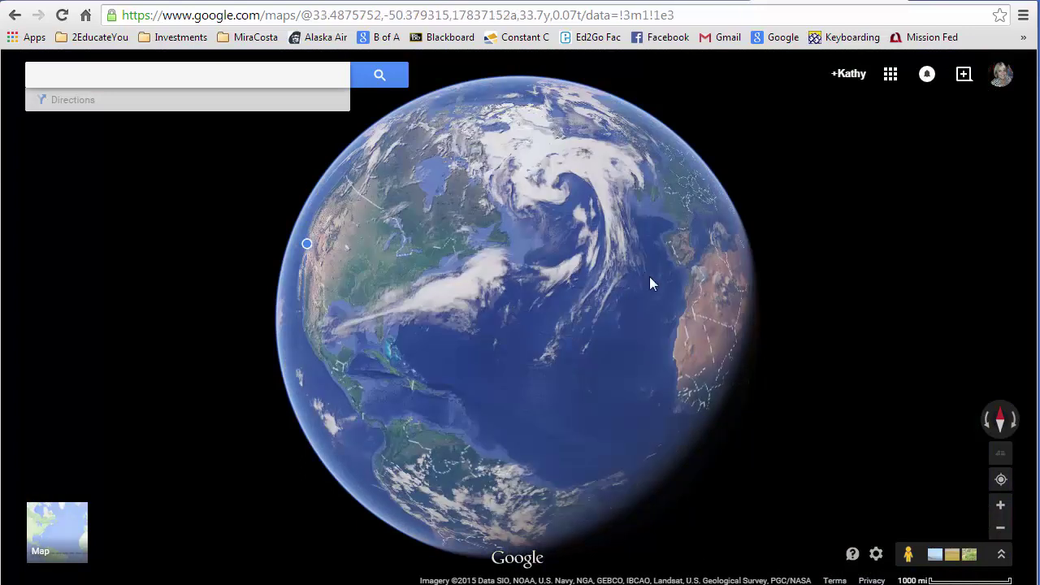
pyautogui.click(54, 77)
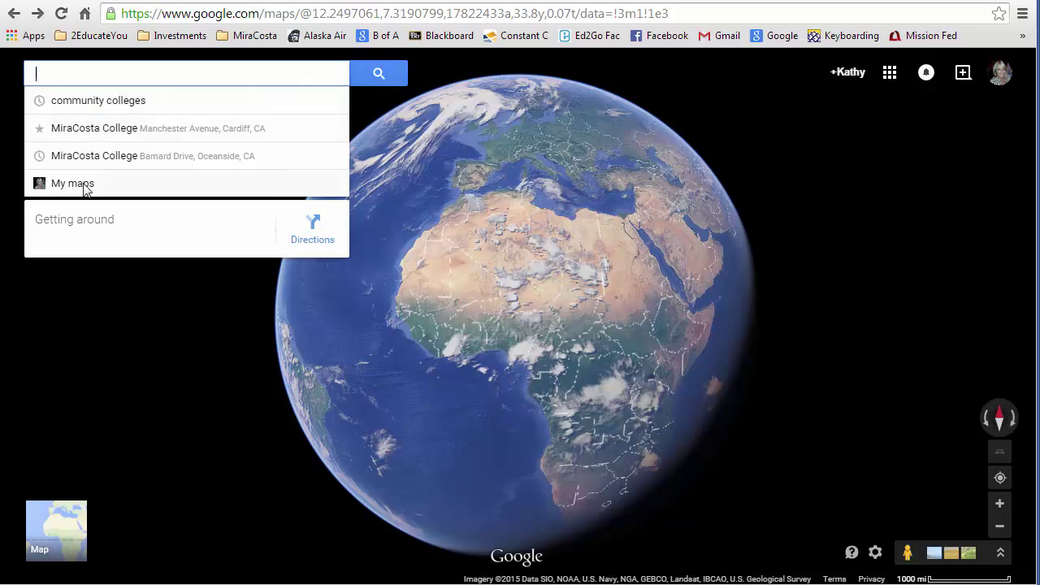
# Jump to MiraCosta College's Manchester Avenue campus and zoom the map out around it.
pyautogui.click(86, 135)
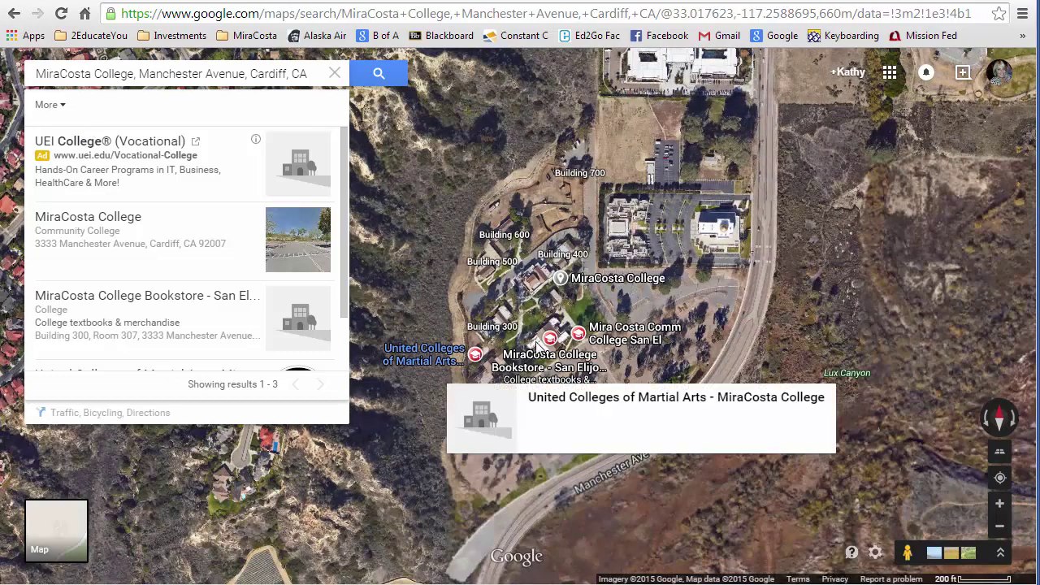
pyautogui.moveTo(546, 345)
pyautogui.moveTo(582, 340)
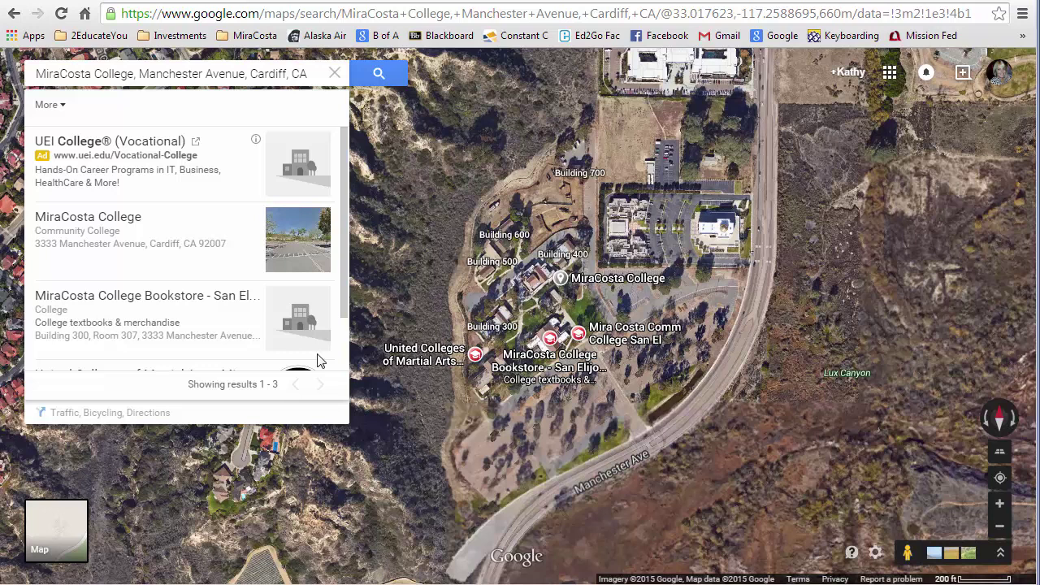
pyautogui.press('-')
pyautogui.press('-')
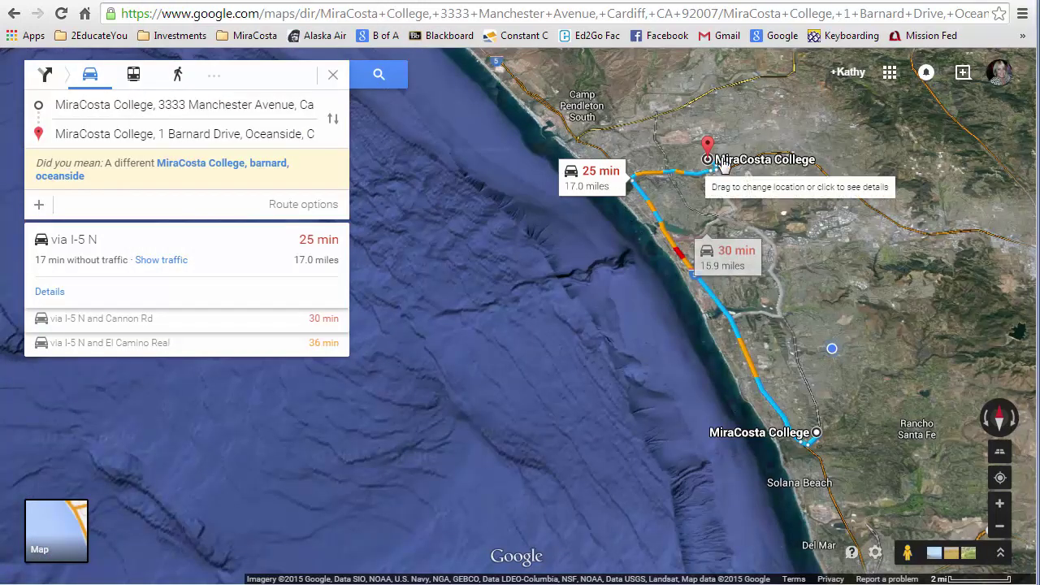
# Try the 36-min and Cannon Rd alternates, keep the 25-min I-5 N route, then return to results.
pyautogui.click(782, 321)
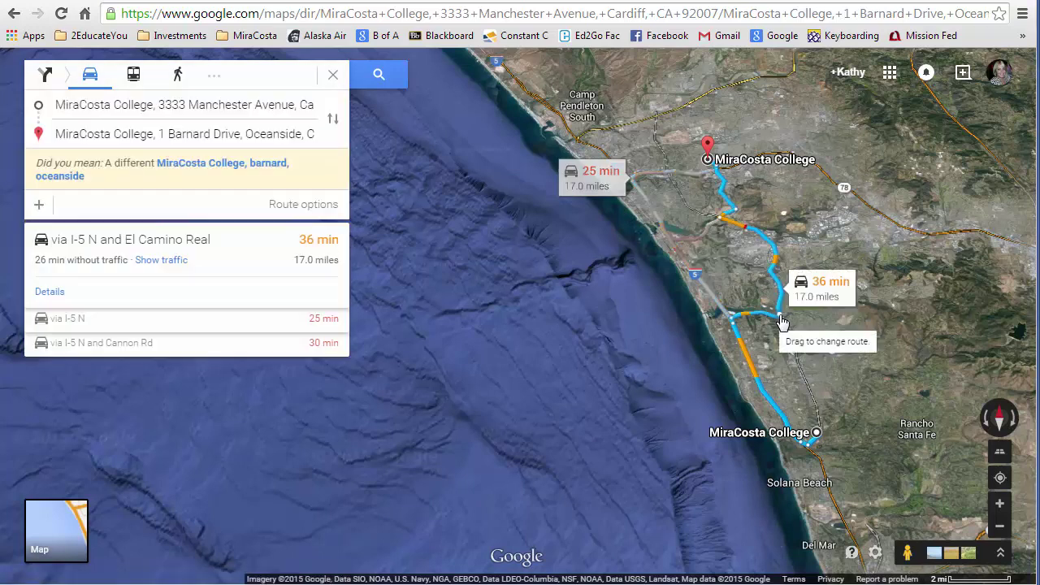
pyautogui.click(693, 248)
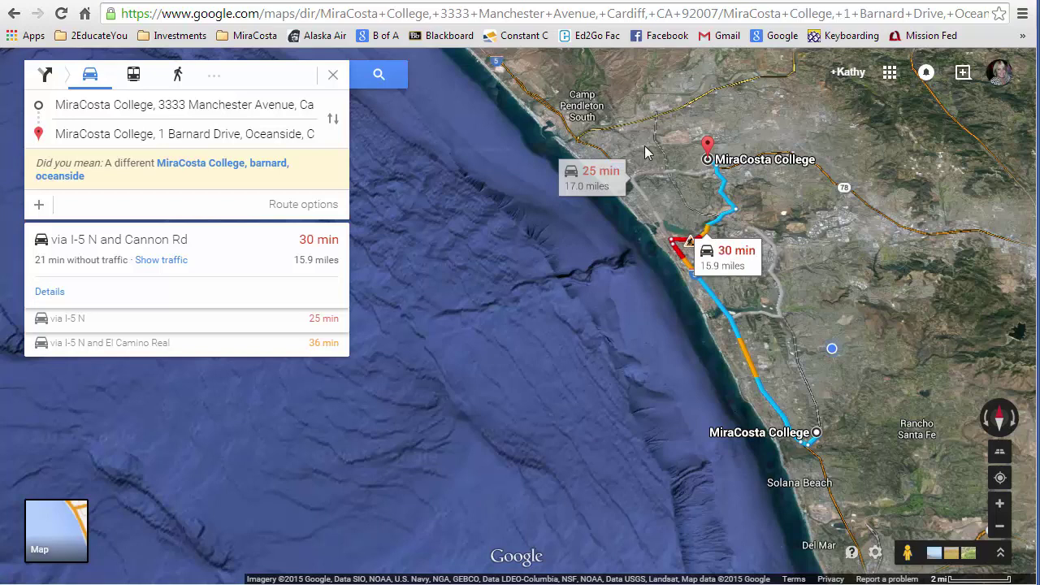
pyautogui.click(642, 193)
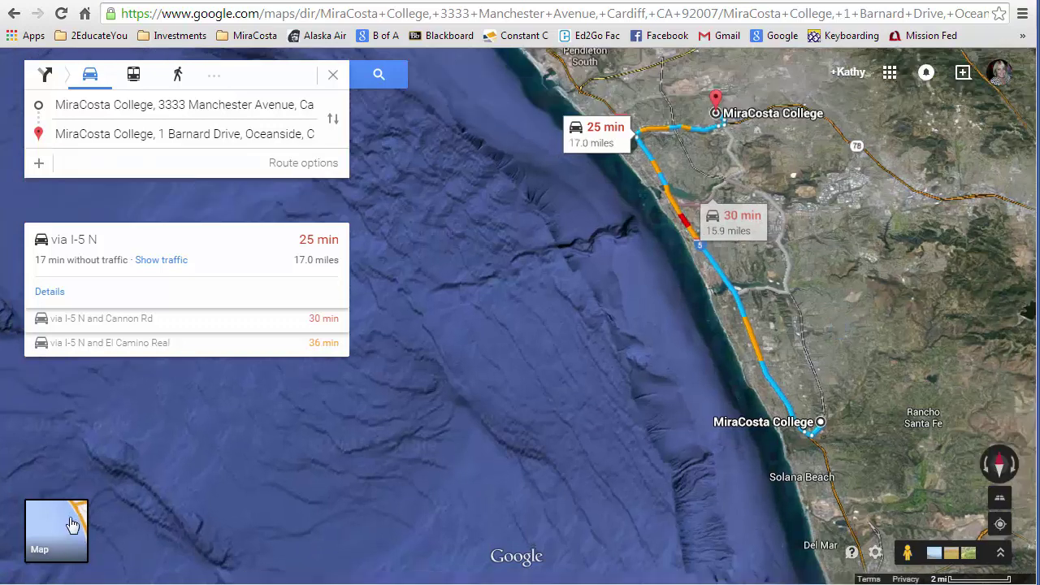
pyautogui.click(72, 525)
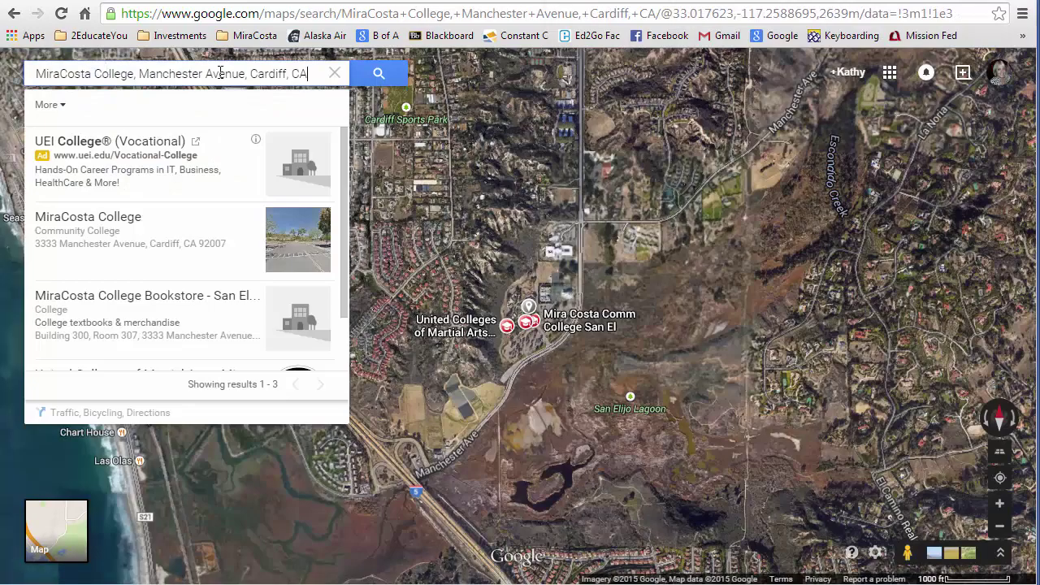
# Replace the previous search with a search for 'community colleges'.
pyautogui.press('BackSpace')
pyautogui.press('BackSpace')
pyautogui.press('BackSpace')
pyautogui.press('BackSpace')
pyautogui.press('BackSpace')
pyautogui.press('BackSpace')
pyautogui.press('BackSpace')
pyautogui.press('BackSpace')
pyautogui.press('BackSpace')
pyautogui.press('BackSpace')
pyautogui.press('BackSpace')
pyautogui.press('BackSpace')
pyautogui.press('BackSpace')
pyautogui.press('BackSpace')
pyautogui.press('BackSpace')
pyautogui.press('BackSpace')
pyautogui.press('BackSpace')
pyautogui.press('BackSpace')
pyautogui.press('BackSpace')
pyautogui.press('BackSpace')
pyautogui.write('co')
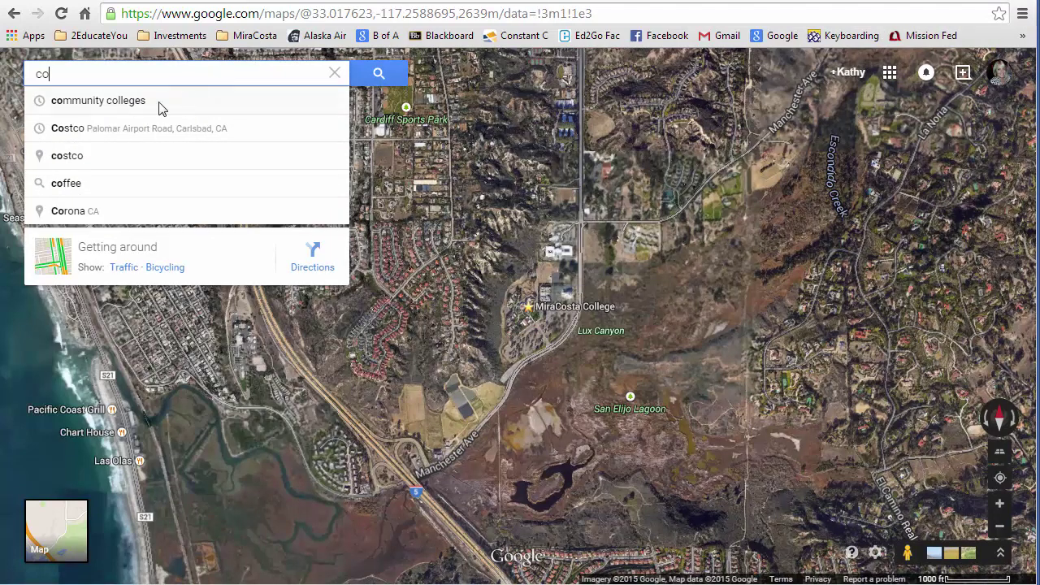
pyautogui.click(130, 102)
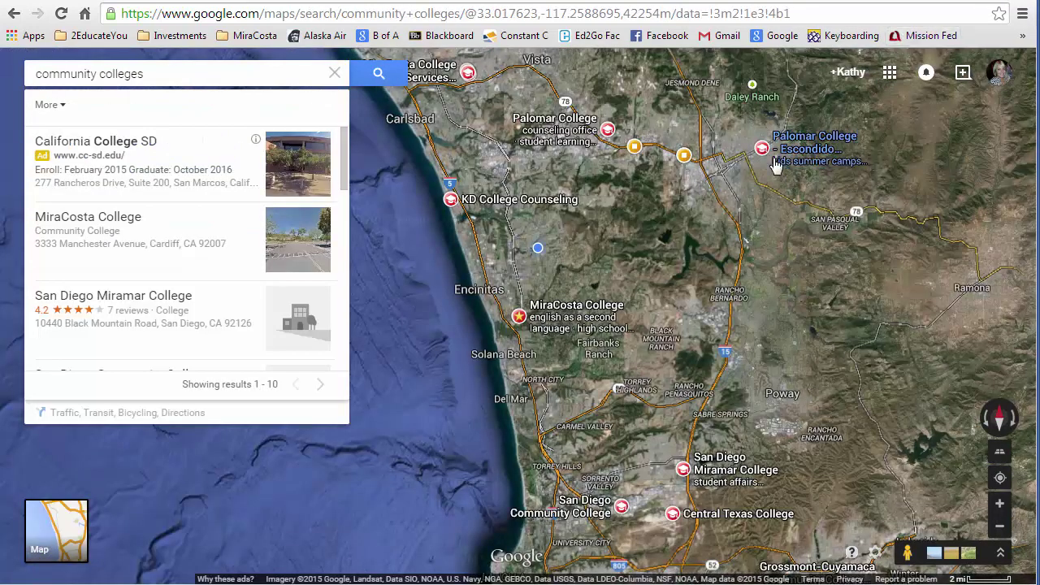
# Open San Diego Community College's details and select the search text for replacement.
pyautogui.moveTo(764, 157)
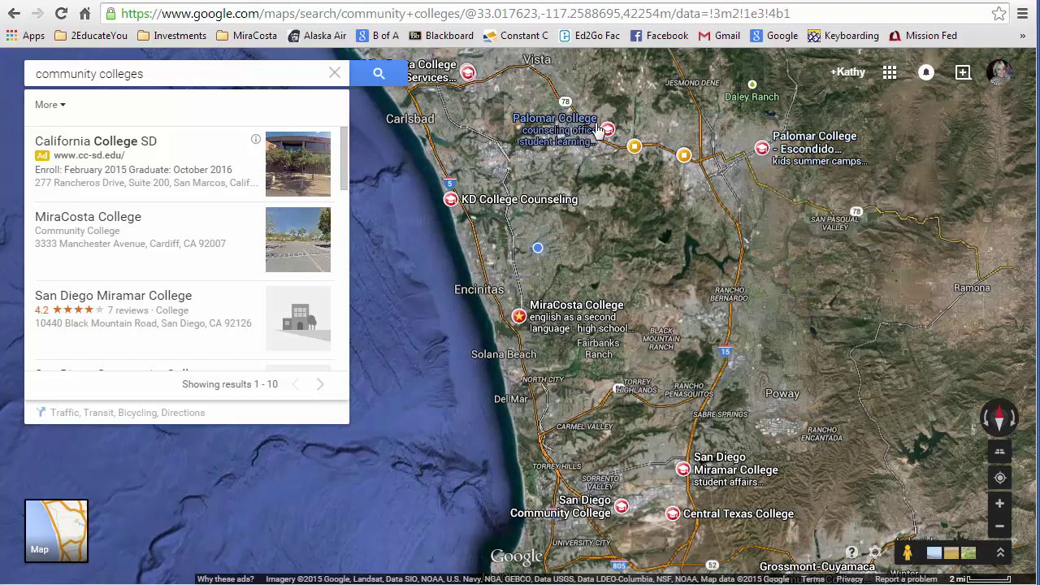
pyautogui.moveTo(571, 131)
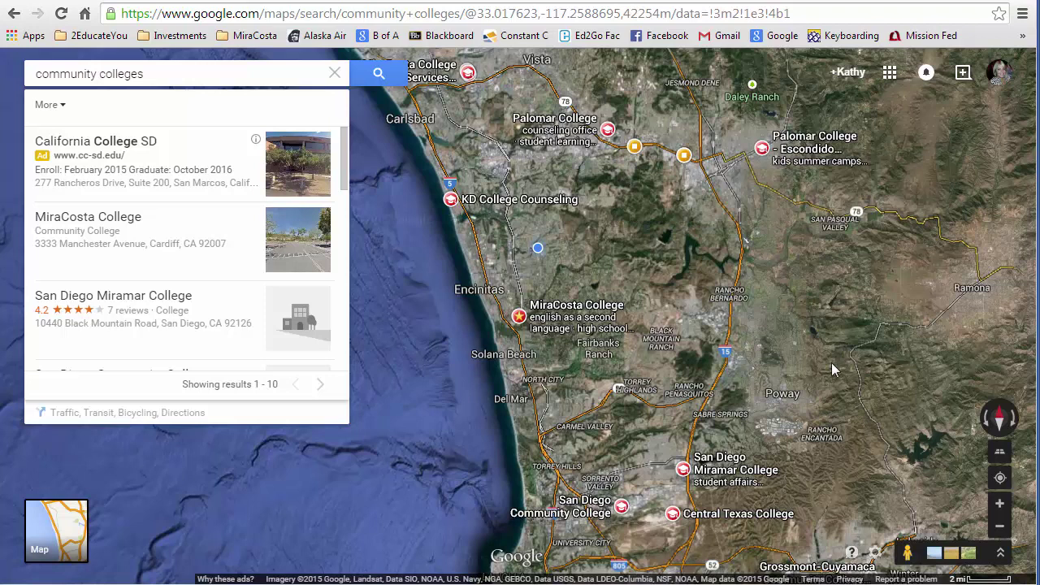
pyautogui.moveTo(685, 472)
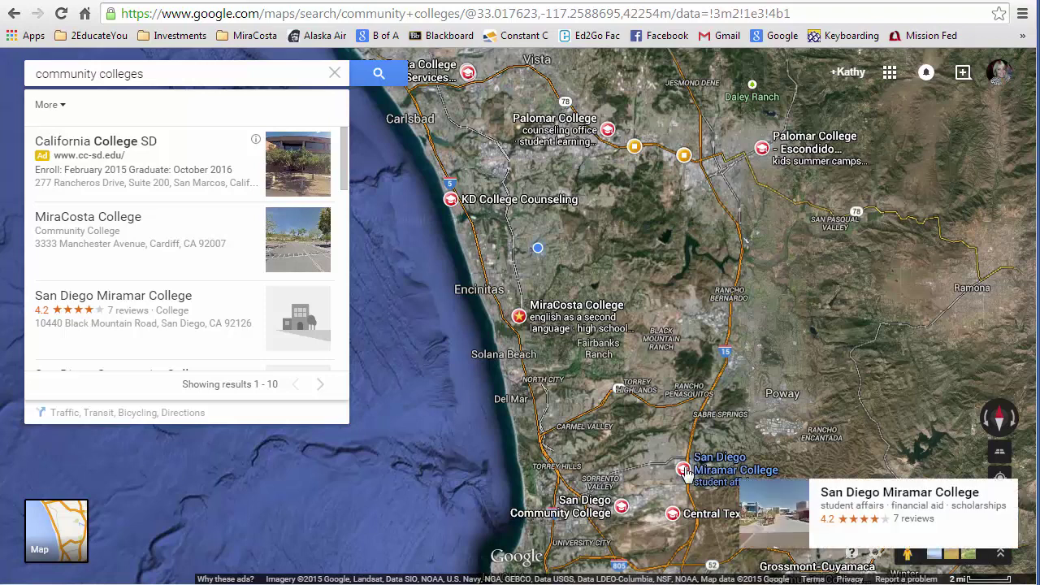
pyautogui.moveTo(544, 517)
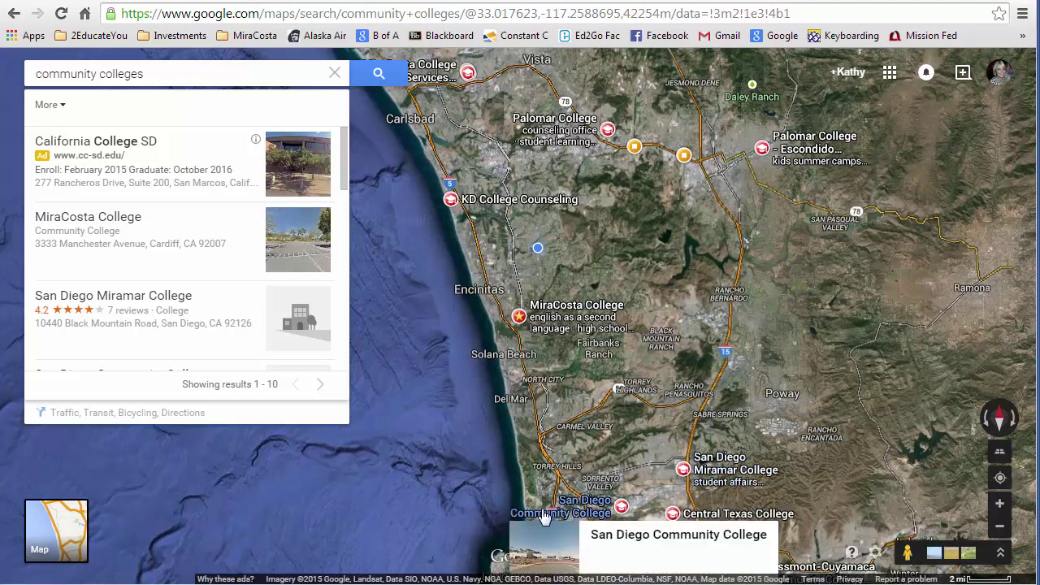
pyautogui.click(622, 509)
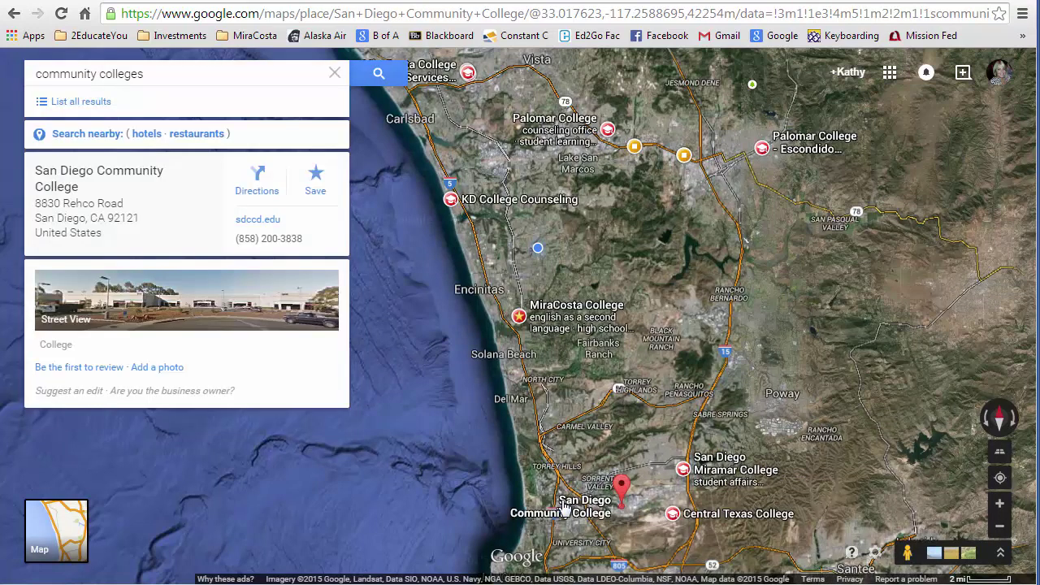
pyautogui.click(104, 73)
pyautogui.moveTo(145, 73); pyautogui.dragTo(34, 71)
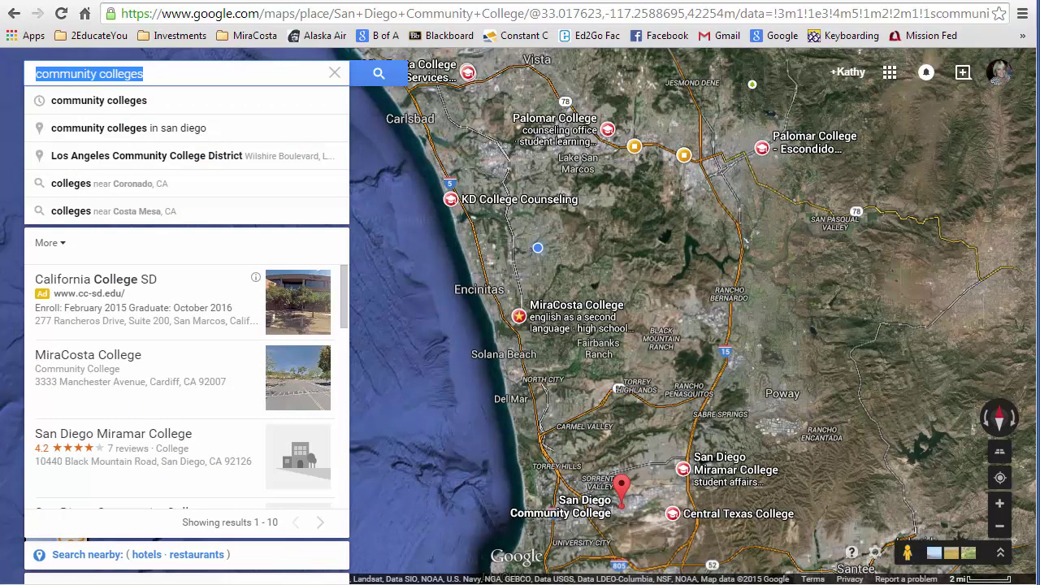
# Search 'Costco', list the four nearby warehouses, and open the Vista Gateway store's details.
pyautogui.write('Costco')
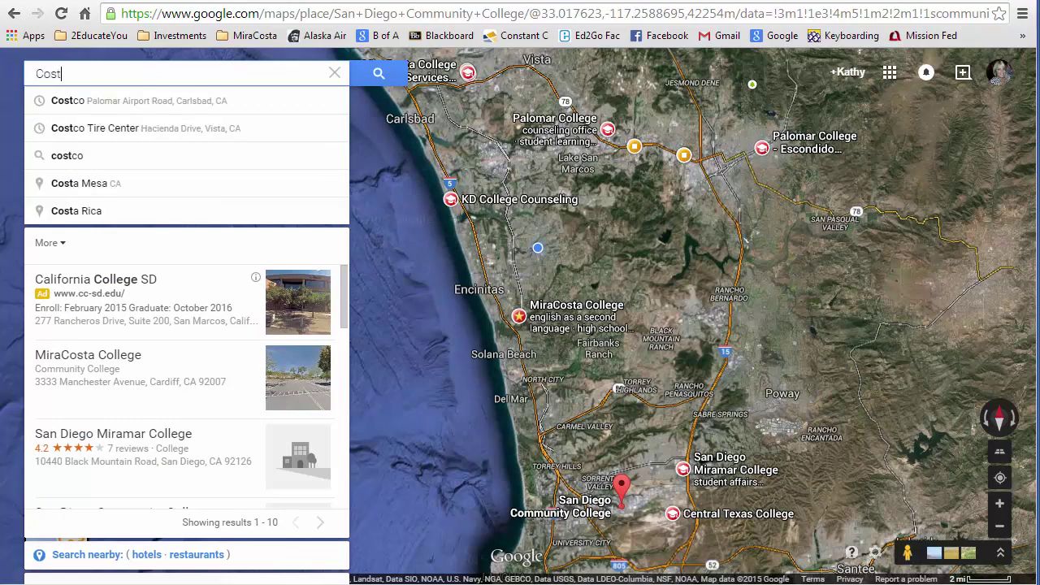
pyautogui.click(67, 155)
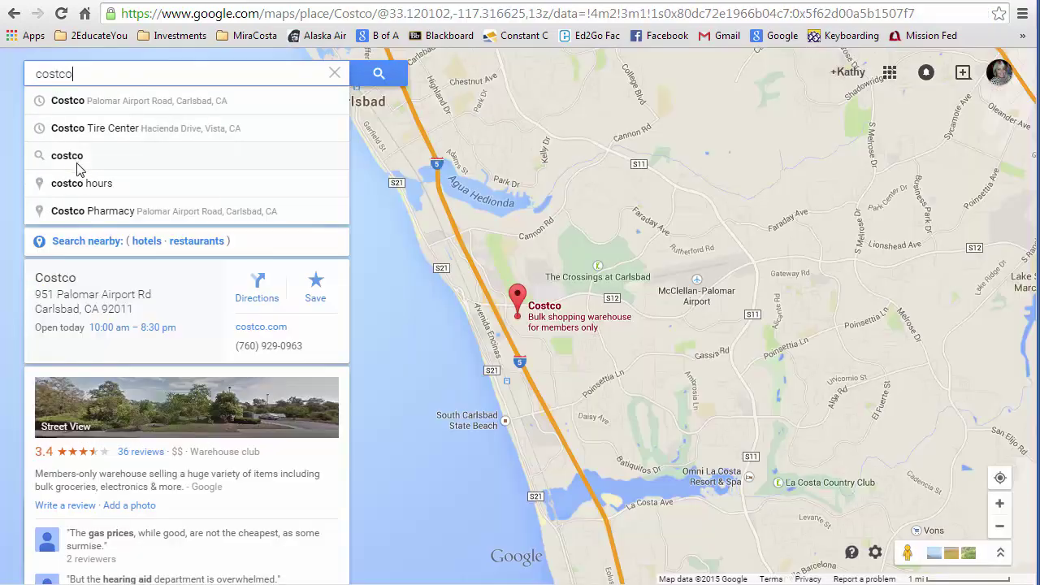
pyautogui.click(67, 157)
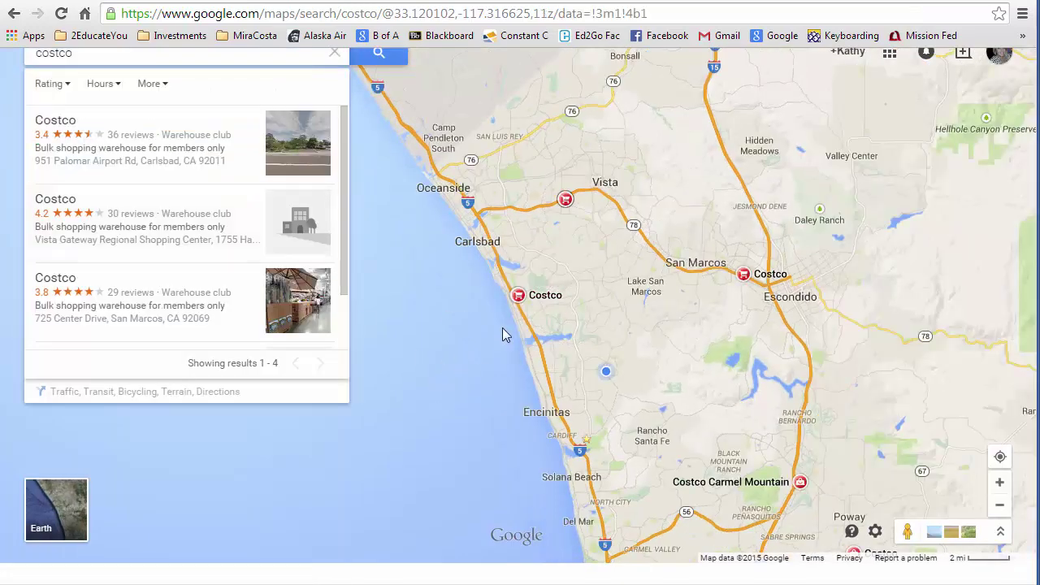
pyautogui.moveTo(521, 303)
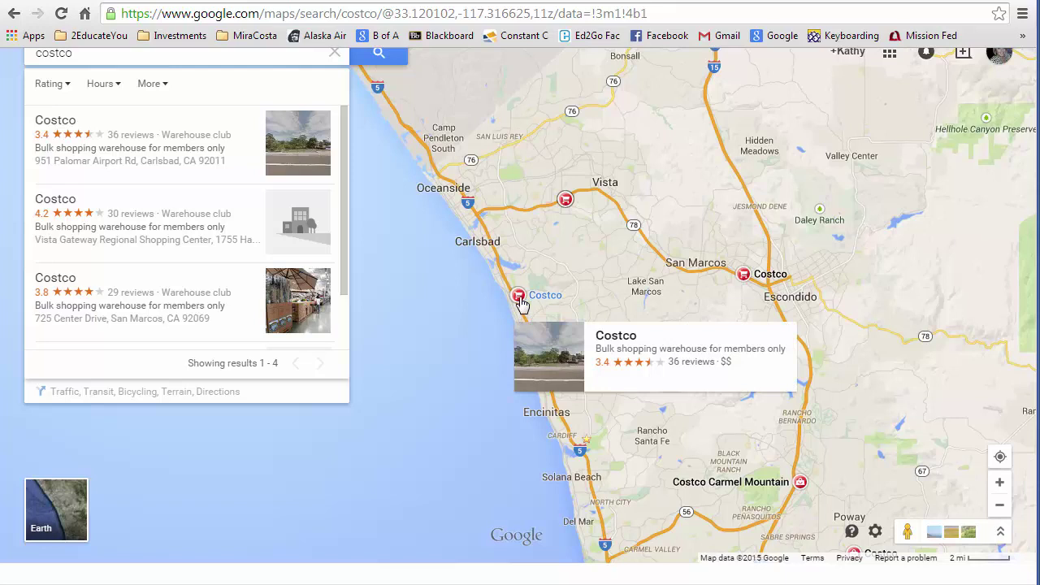
pyautogui.moveTo(568, 204)
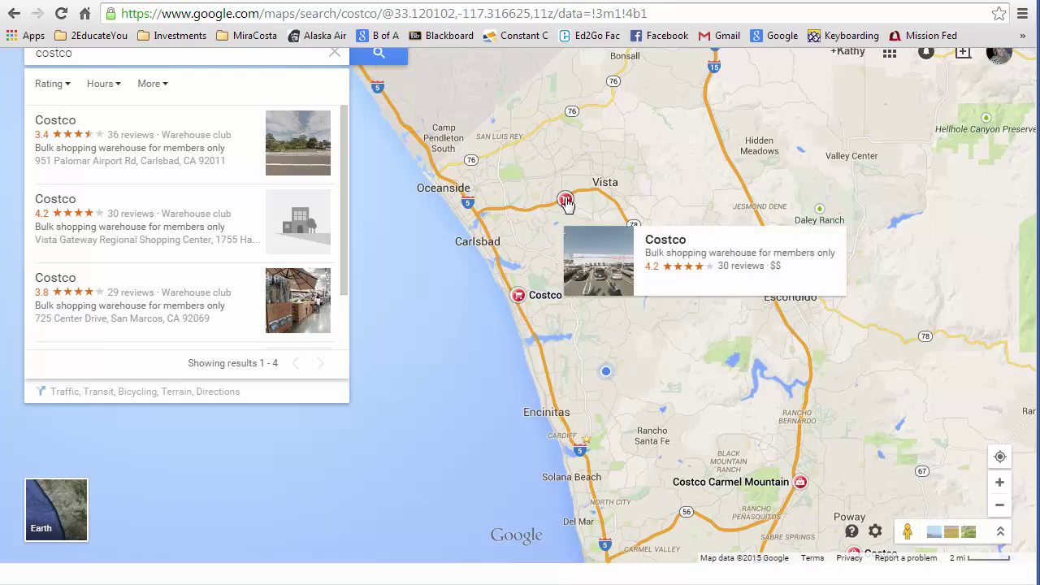
pyautogui.moveTo(744, 281)
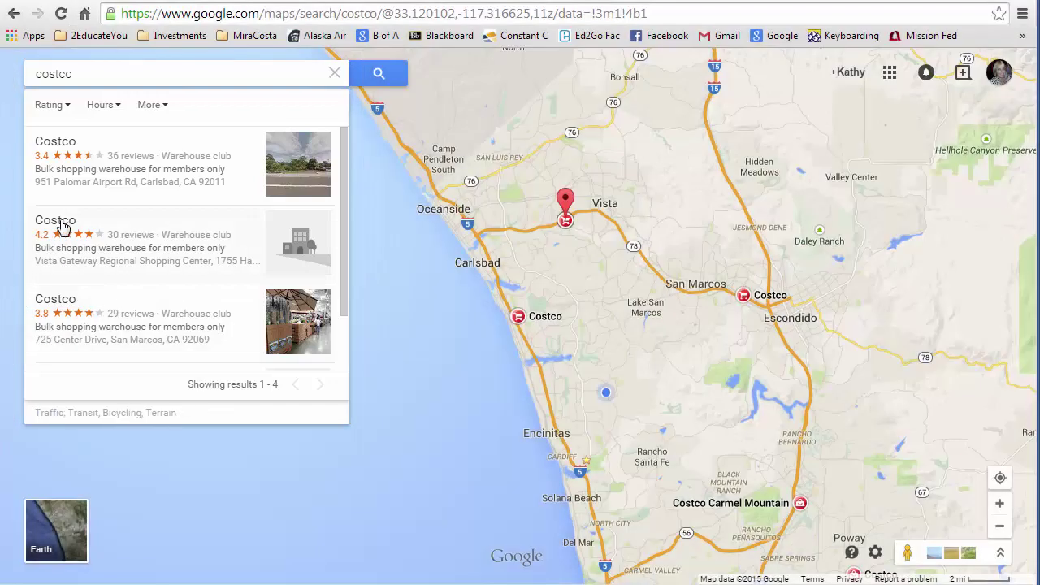
pyautogui.click(63, 224)
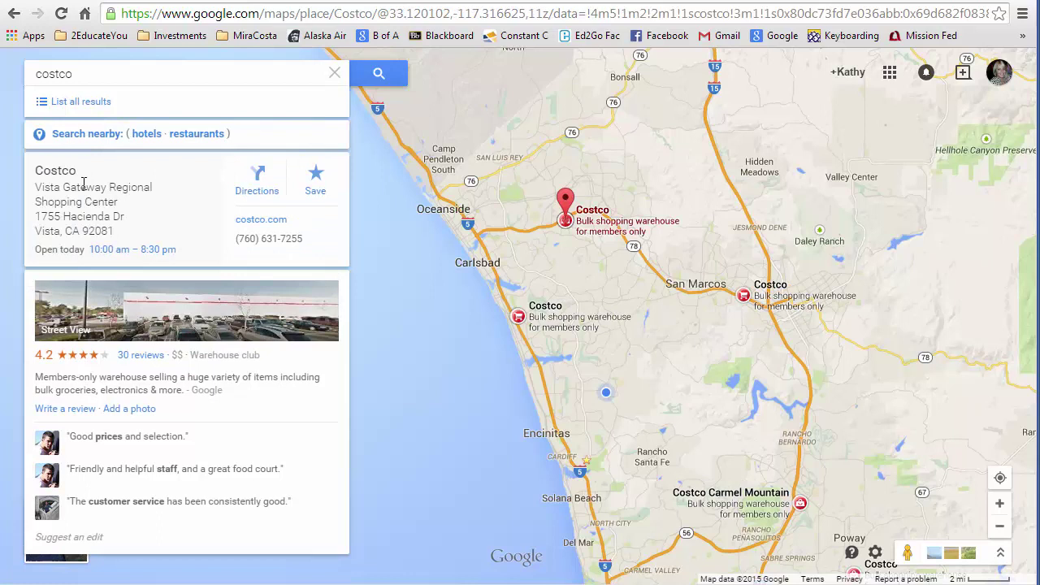